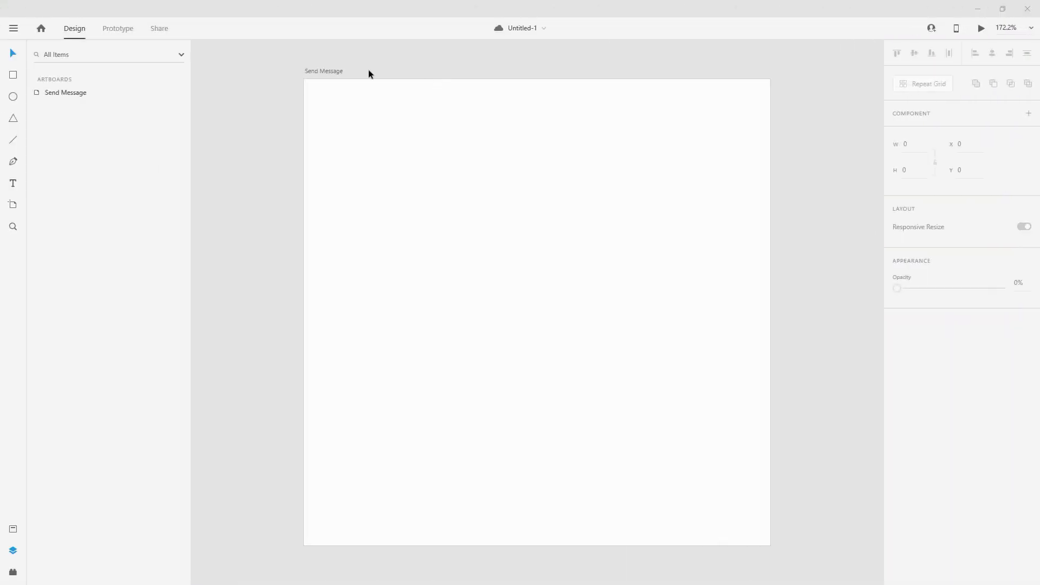
Draw a 225 × 70 rectangle on the Send Message artboard.
click(325, 71)
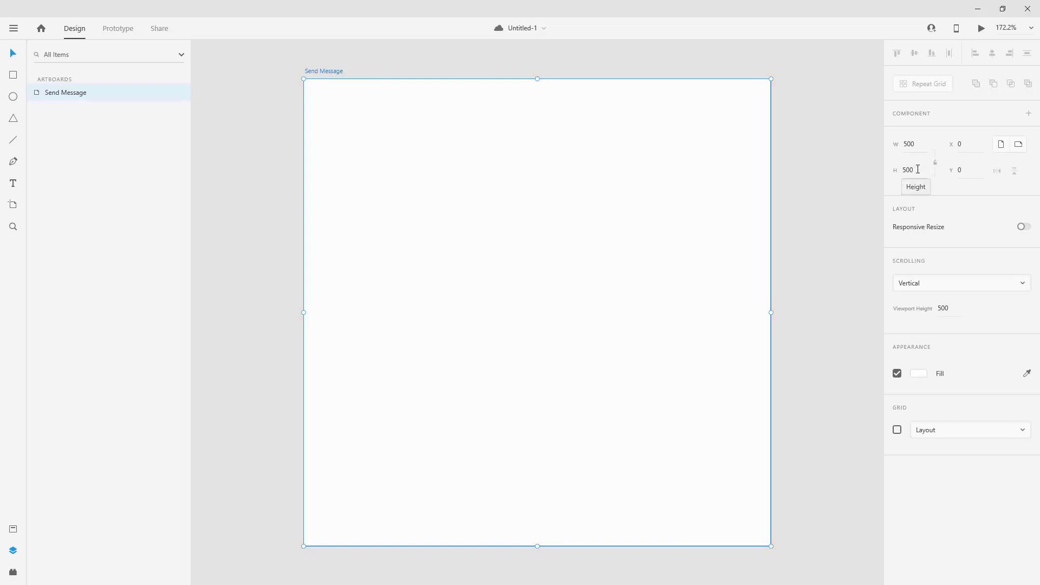
click(13, 75)
mouse_move(434, 203)
mouse_down()
mouse_move(603, 232)
mouse_move(600, 255)
mouse_move(600, 245)
mouse_up()
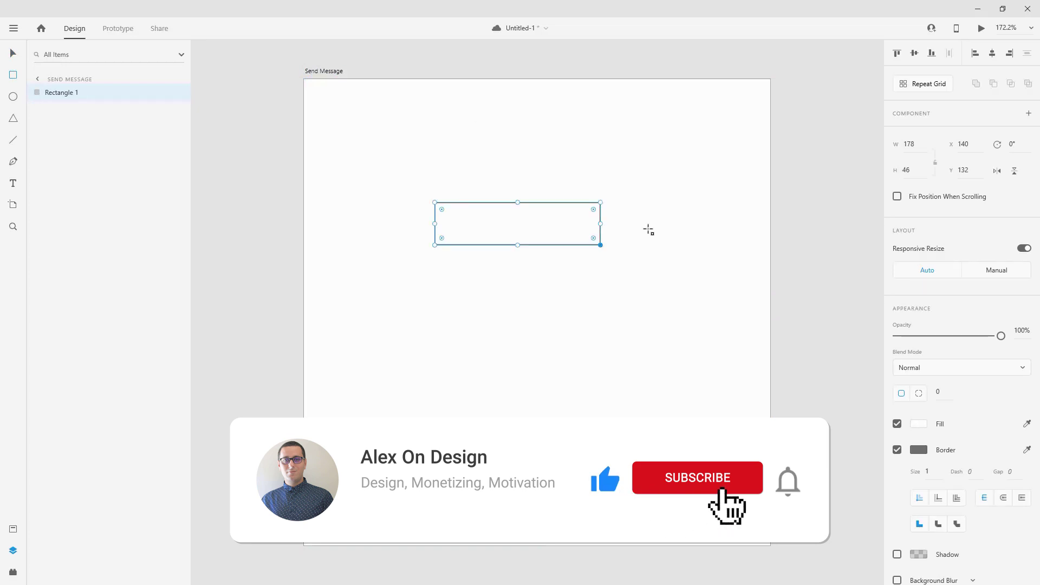
click(912, 145)
text(225)
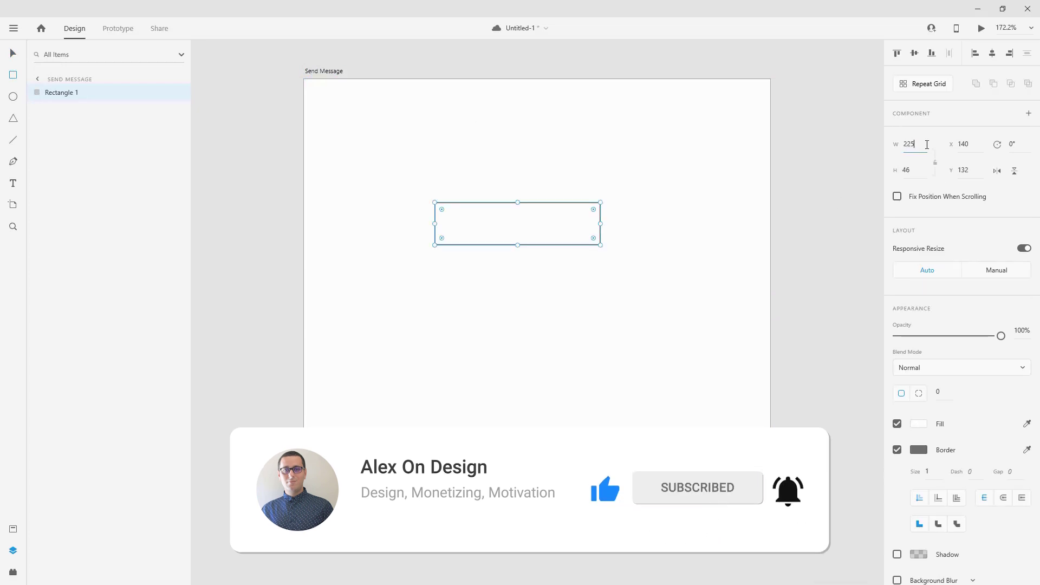
key(Tab)
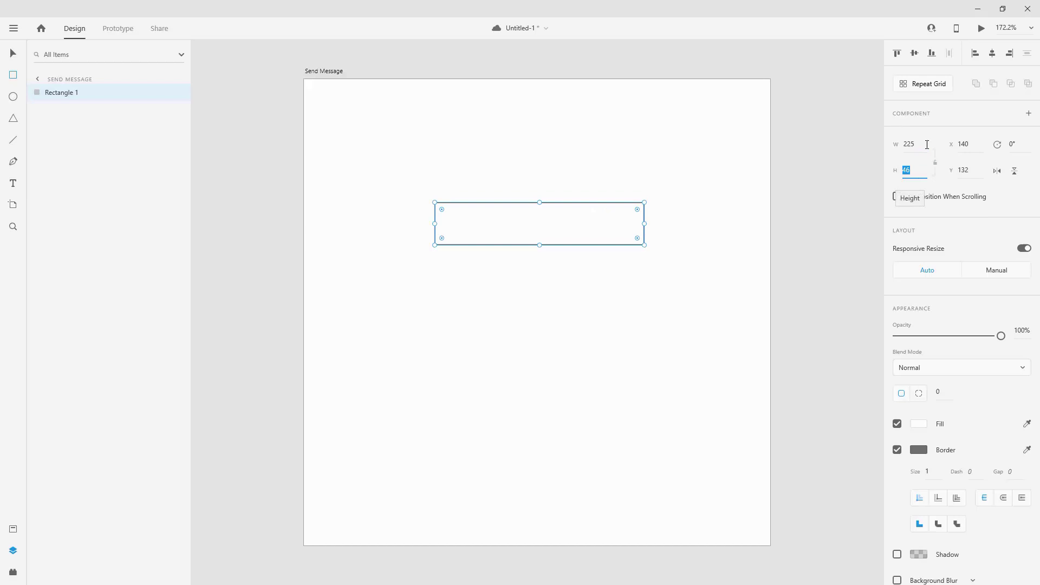
text(70)
key(Return)
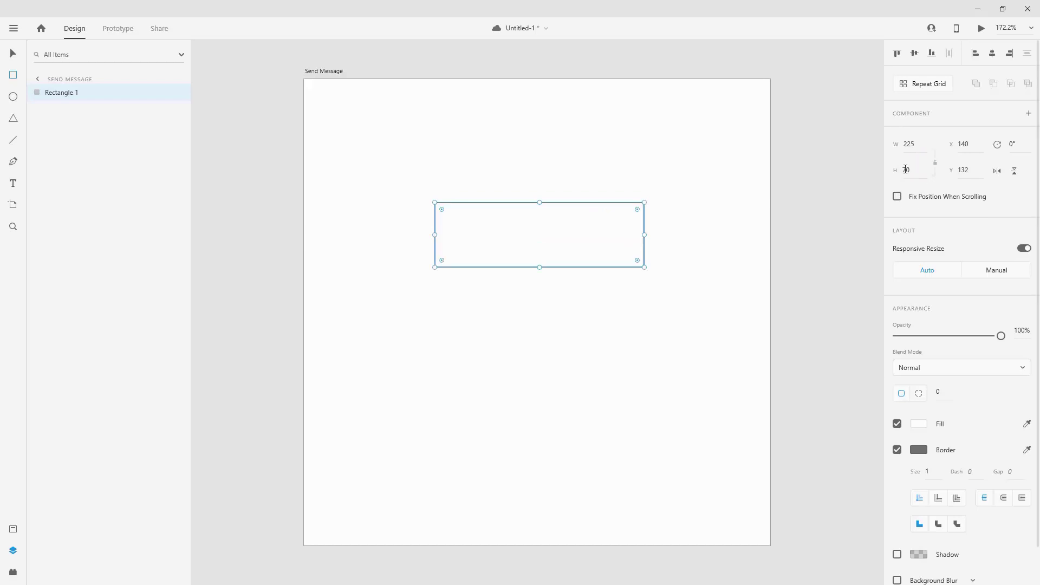
Round the corners to radius 50 and centre the pill horizontally and vertically on the artboard.
click(945, 392)
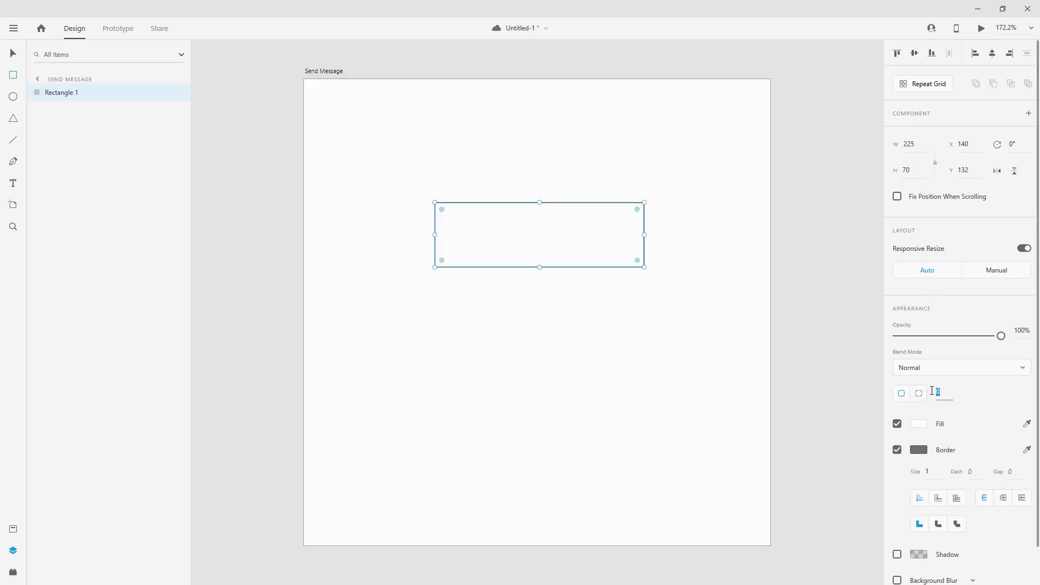
text(50)
key(Return)
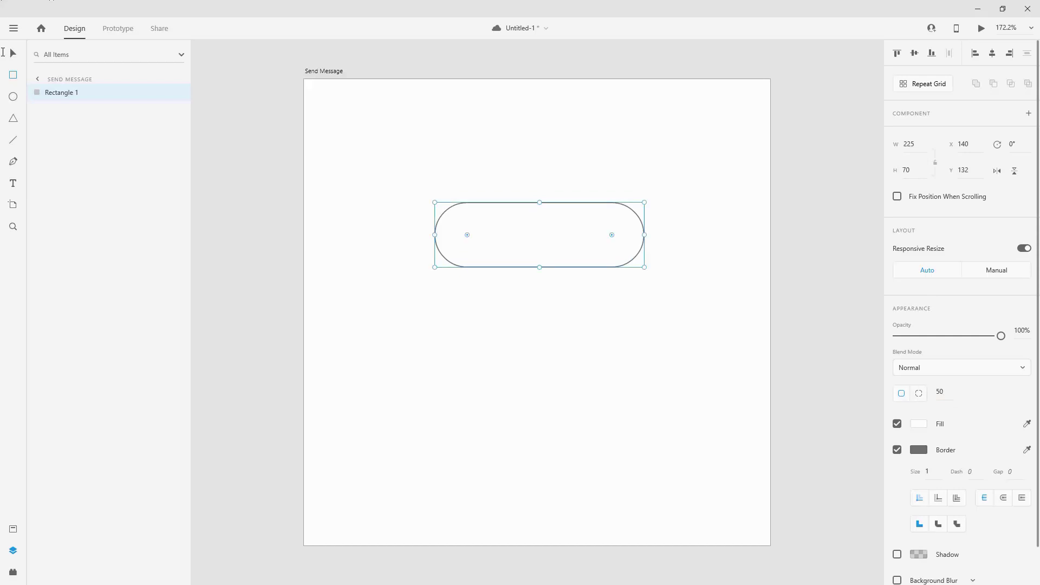
click(13, 53)
click(992, 53)
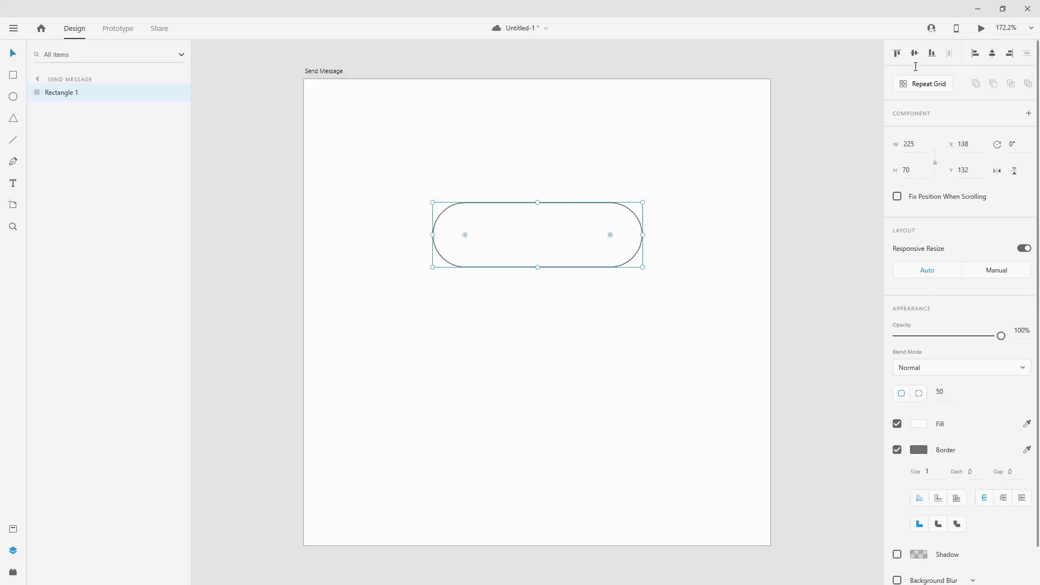
click(914, 53)
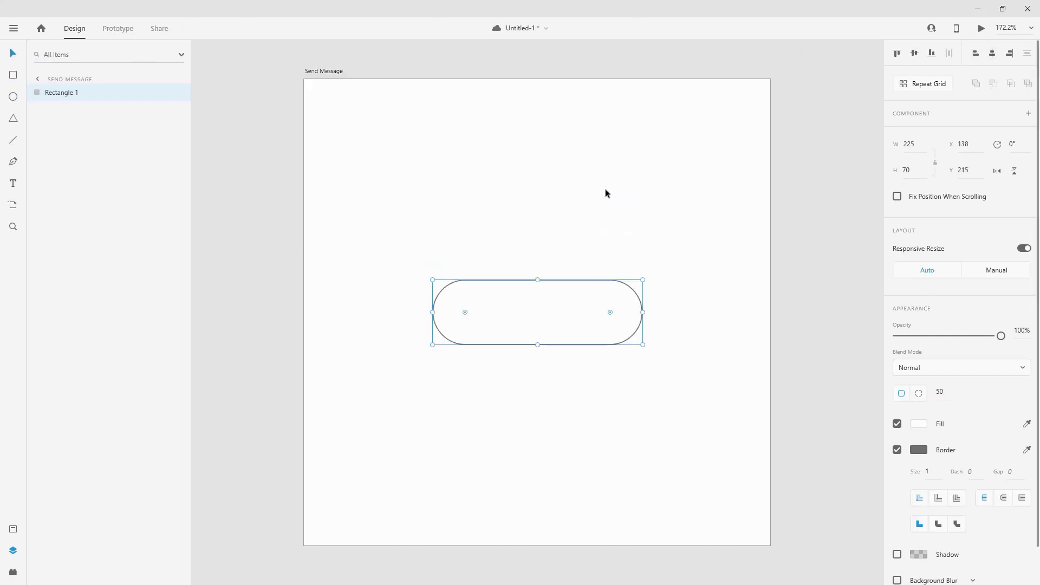
Remove the pill's border and fill it with #3EC6FF.
click(897, 450)
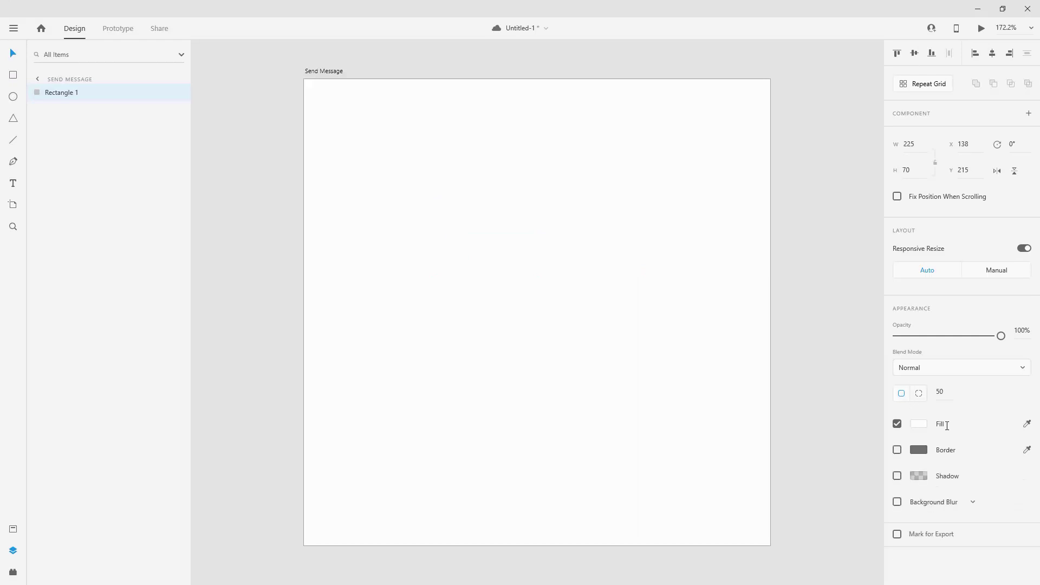
click(918, 425)
text(3)
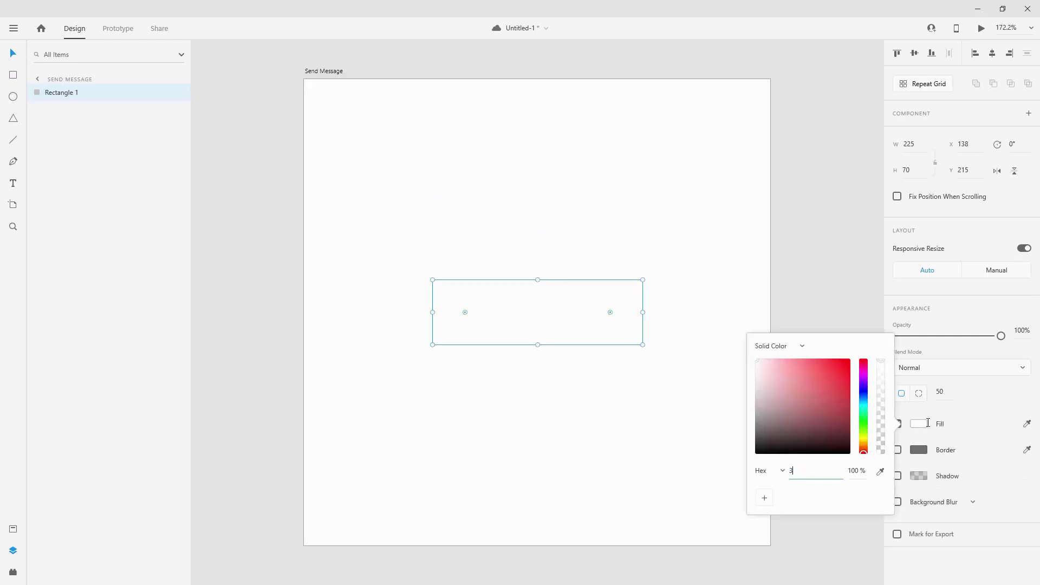
text(ec6ff)
key(Return)
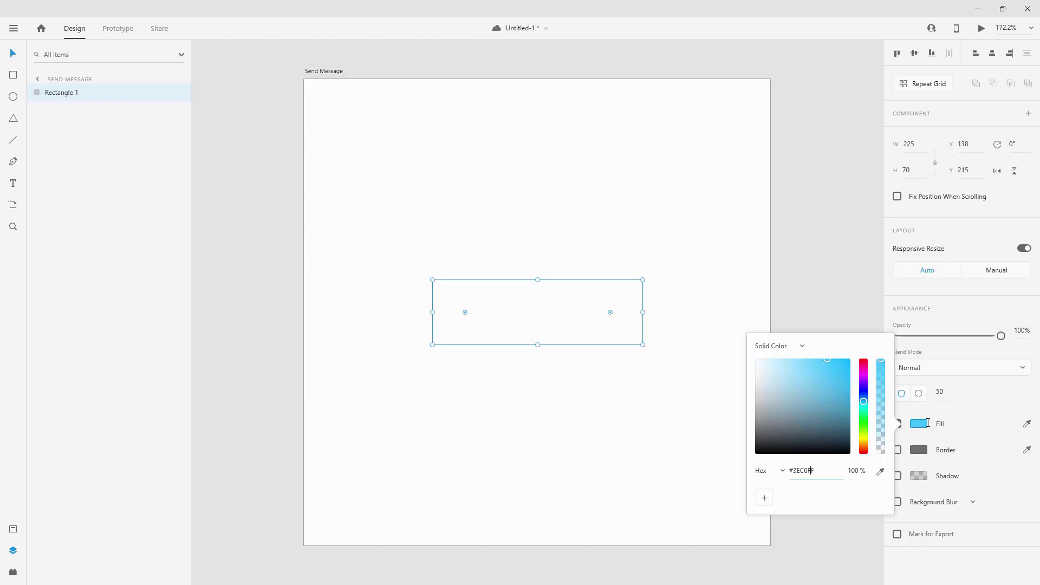
click(12, 51)
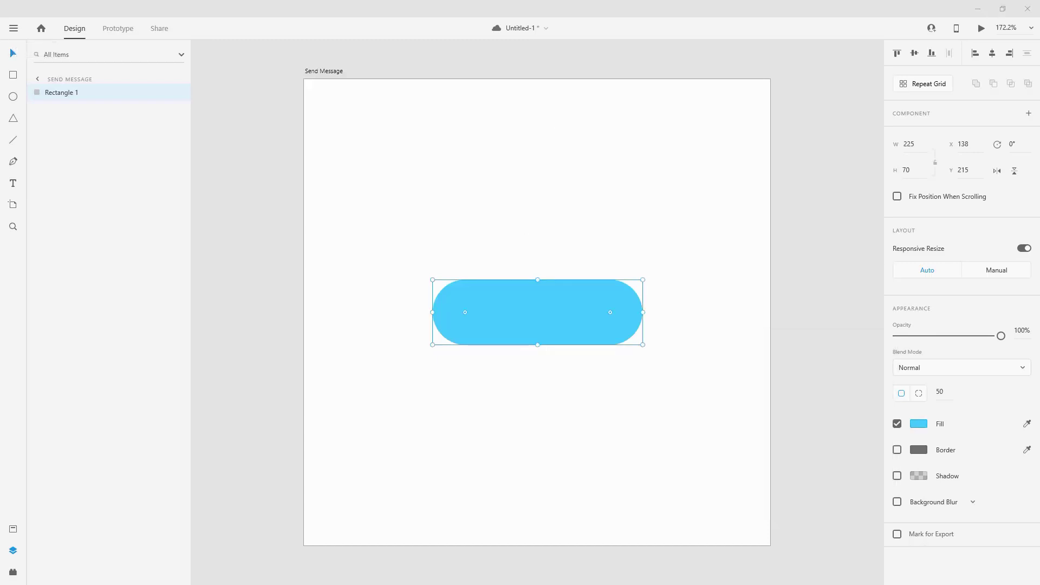
click(12, 184)
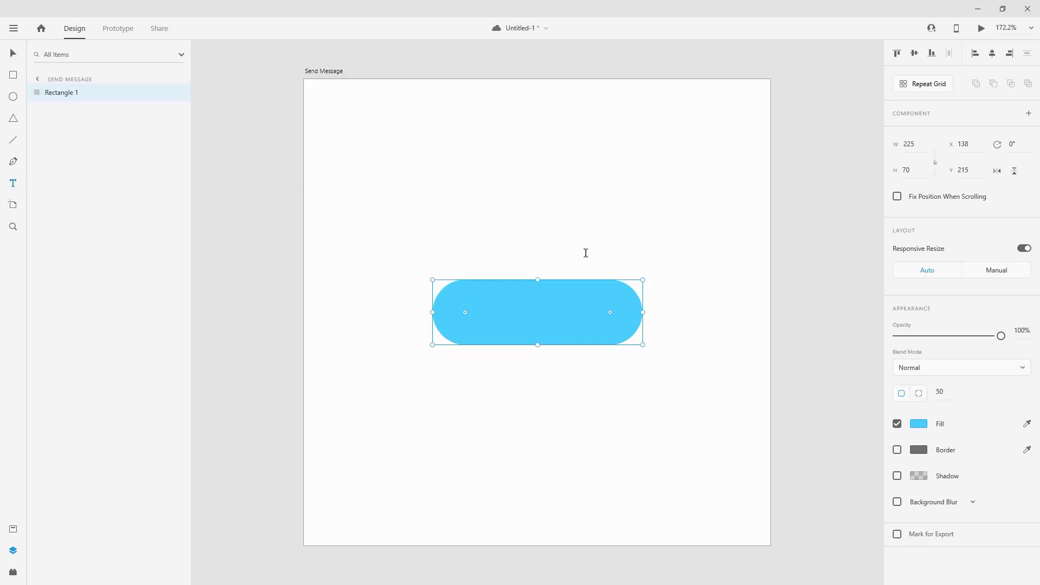
Add the label 'Send Message' and centre it horizontally and vertically on the pill.
click(505, 308)
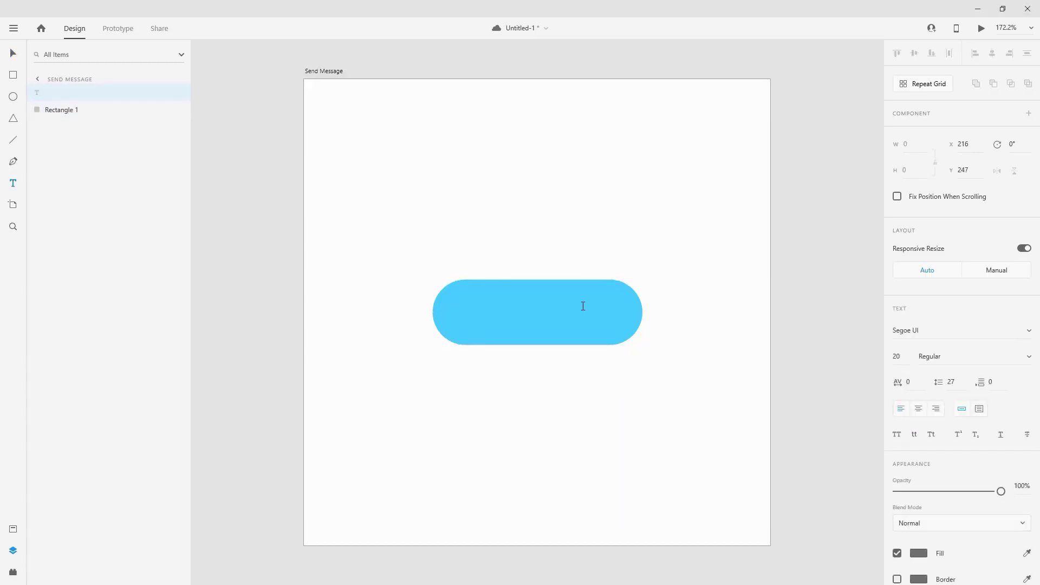
text($end Message)
key(ctrl+a)
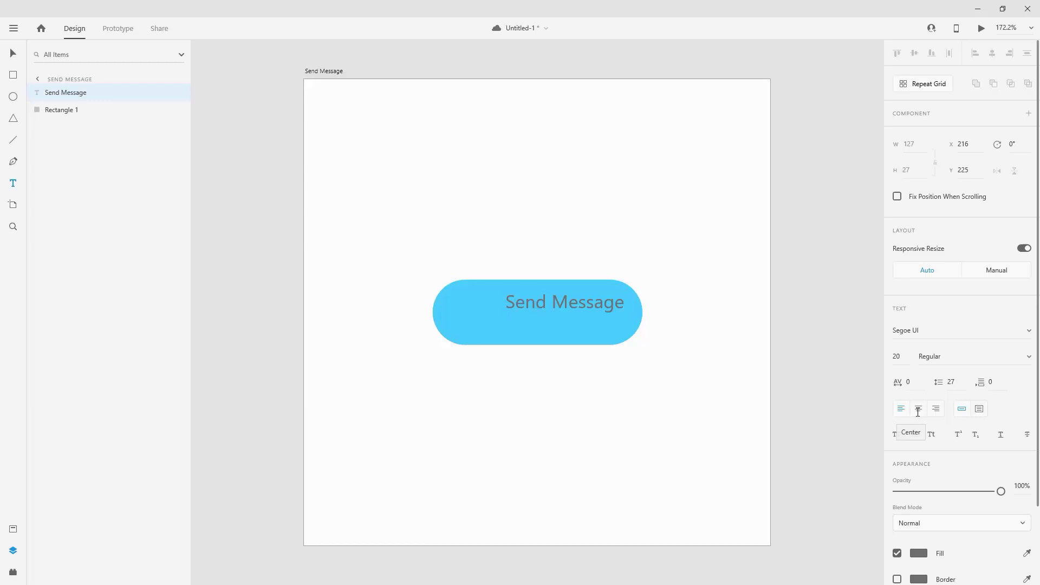
click(12, 52)
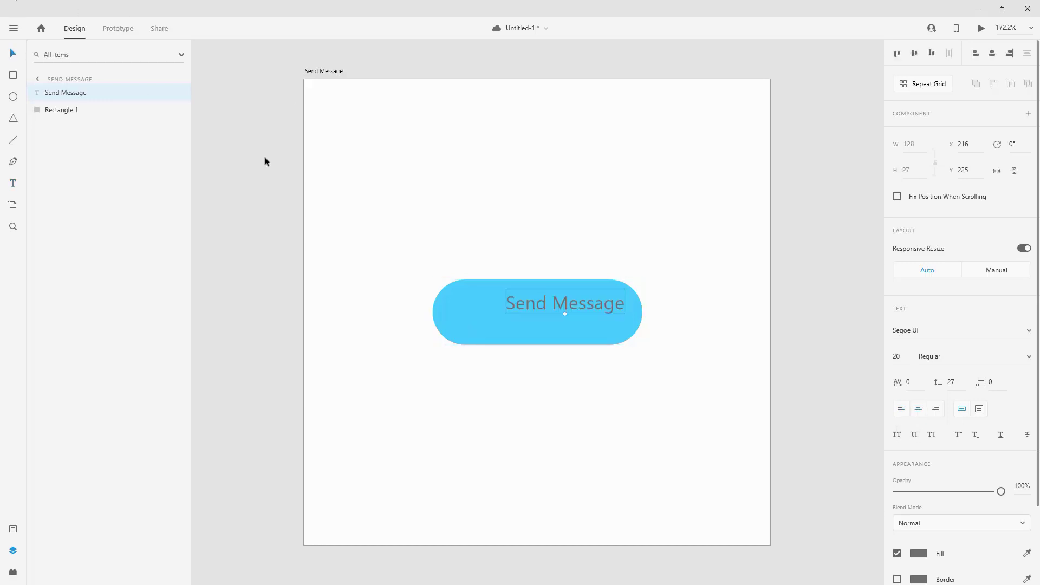
shift+click(475, 320)
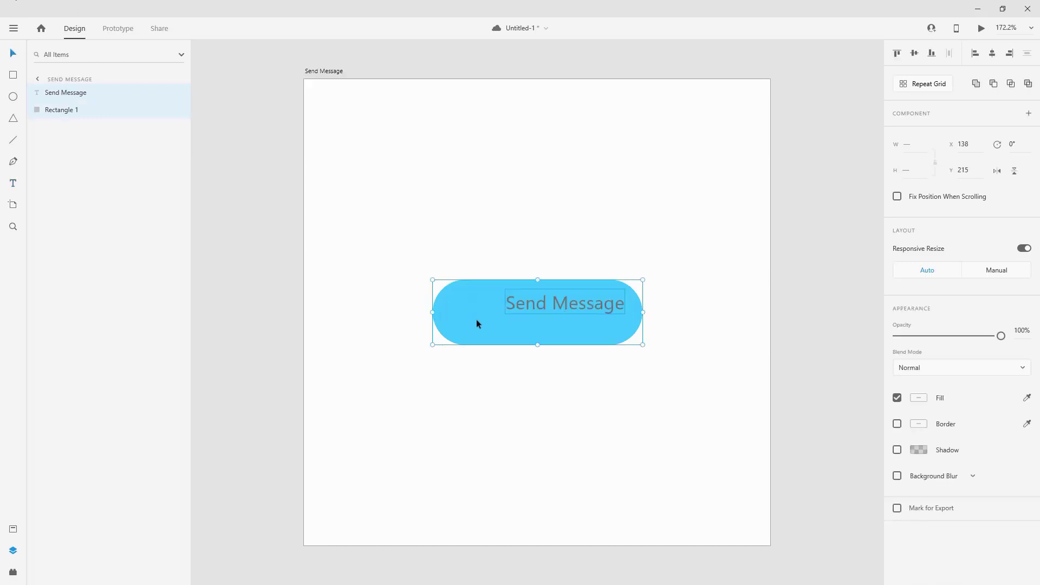
click(992, 53)
click(914, 53)
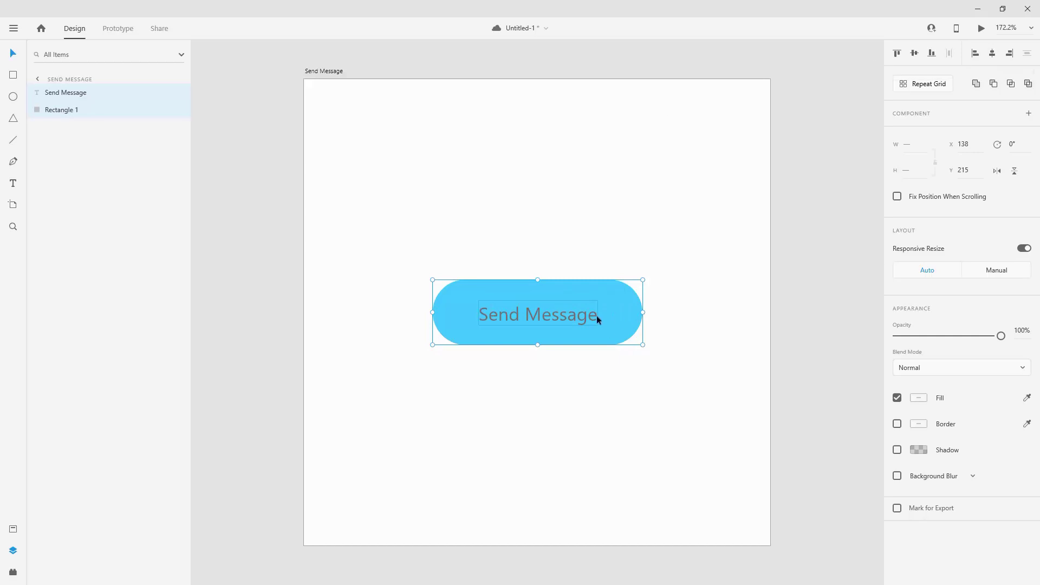
Rename the pill's Rectangle 1 layer to 'btn'.
click(57, 110)
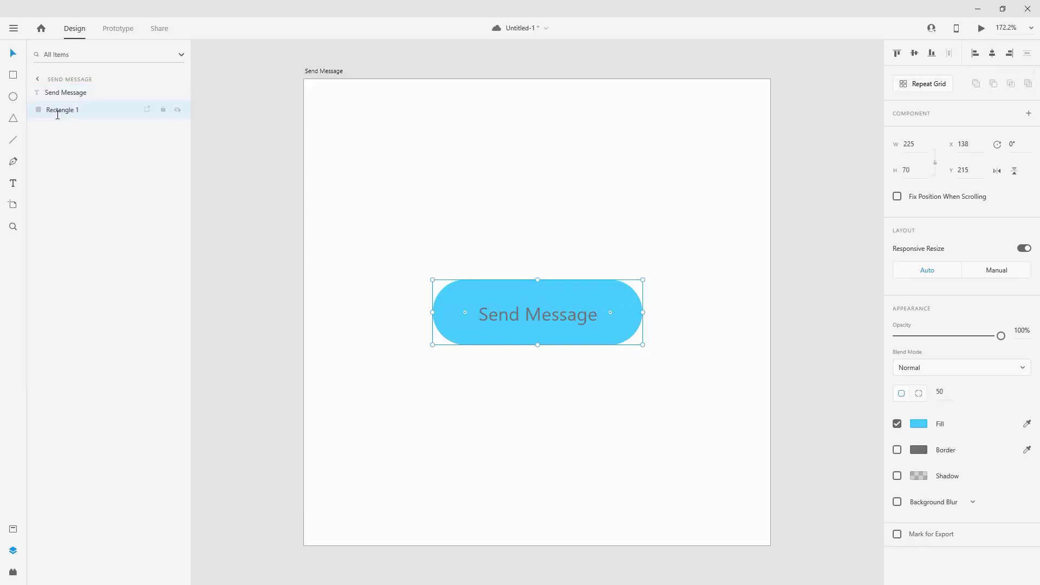
double_click(60, 111)
text(bt)
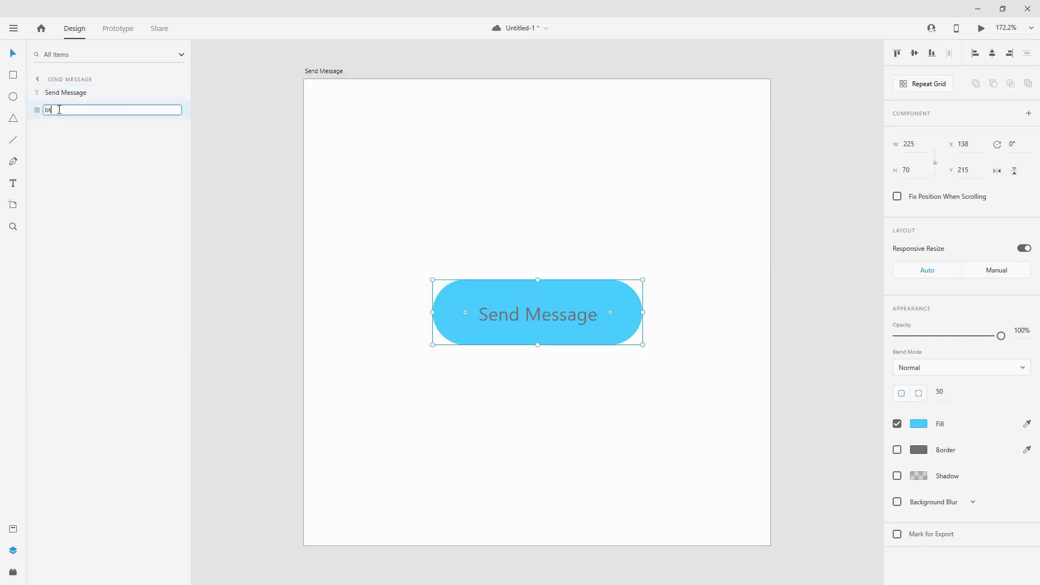
text(n)
key(Return)
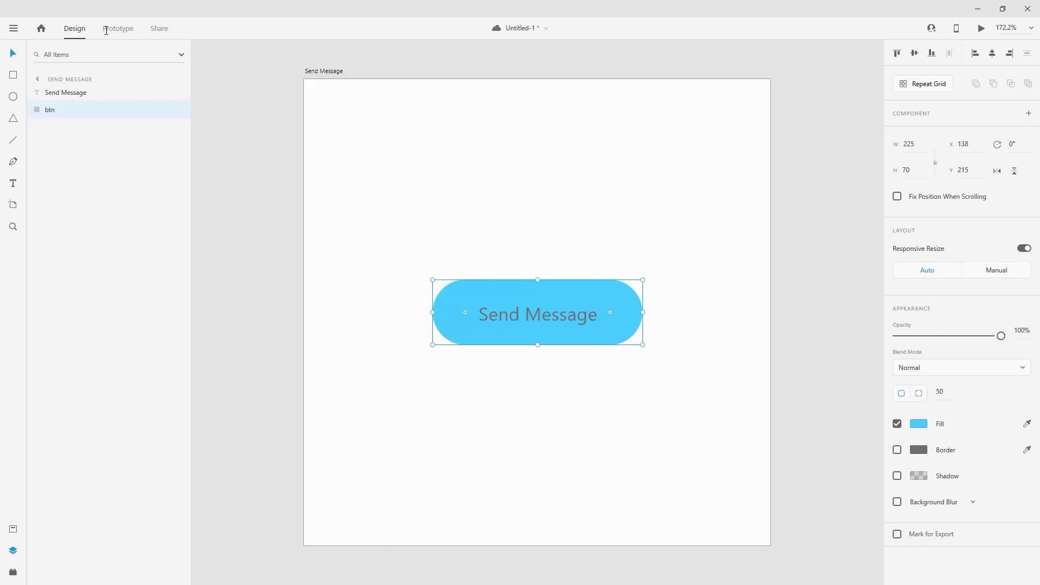
Make the Send Message label white in Open Sans and re-centre it vertically on the button.
click(446, 171)
click(519, 317)
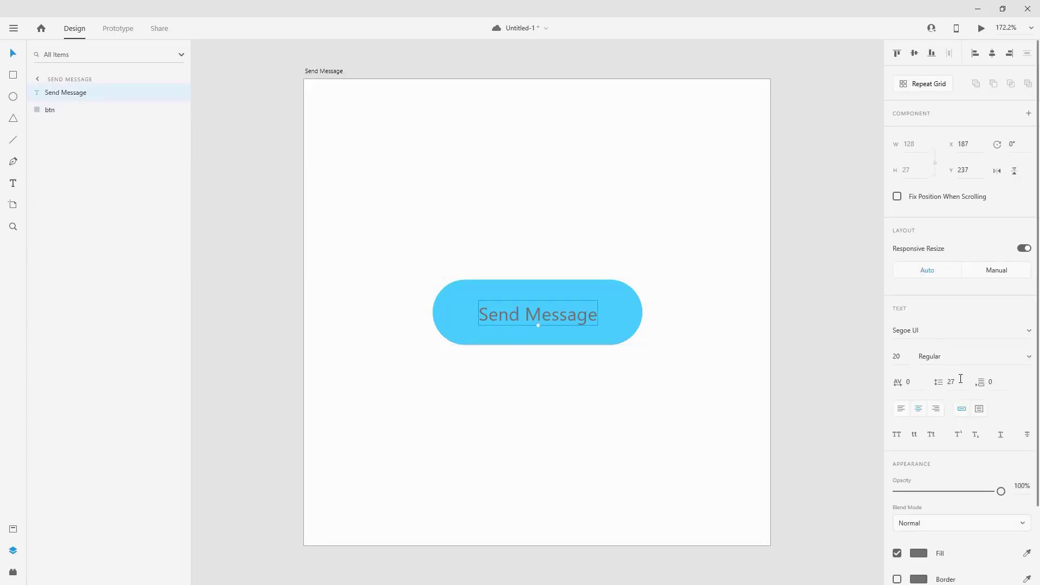
click(1027, 553)
click(564, 187)
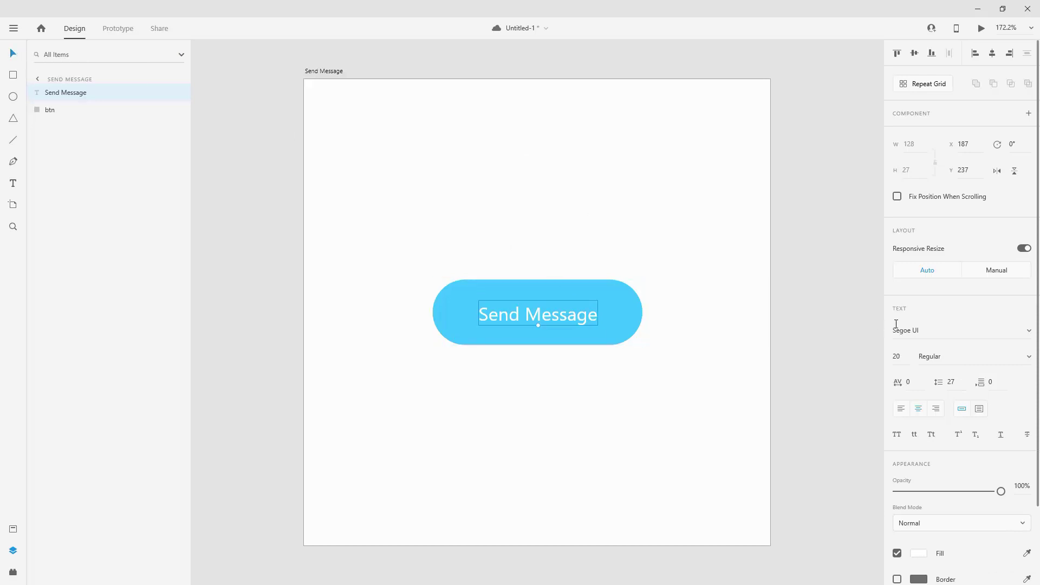
click(912, 329)
text(Open)
key(Return)
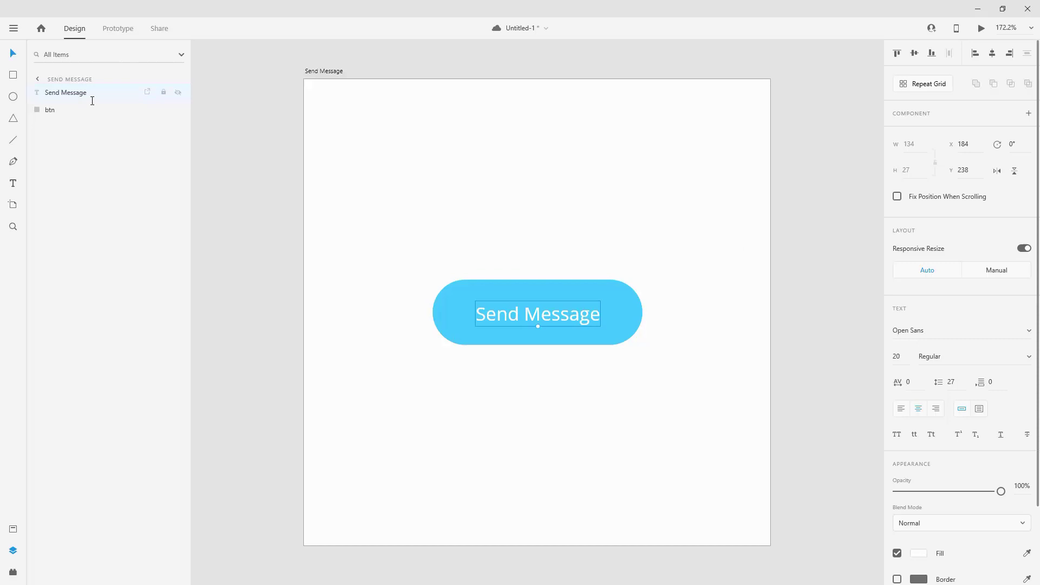
shift+click(88, 108)
key(shift+m)
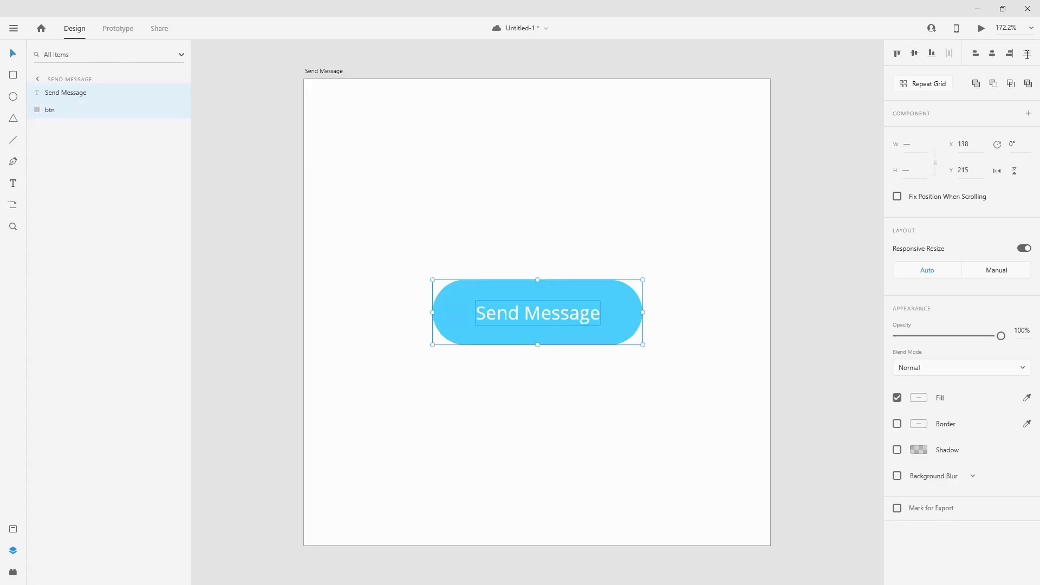
click(655, 239)
Duplicate the label, change the visible copy to 'Success!', and unhide the Send Message copy.
scroll(517, 334, up, 3)
click(551, 312)
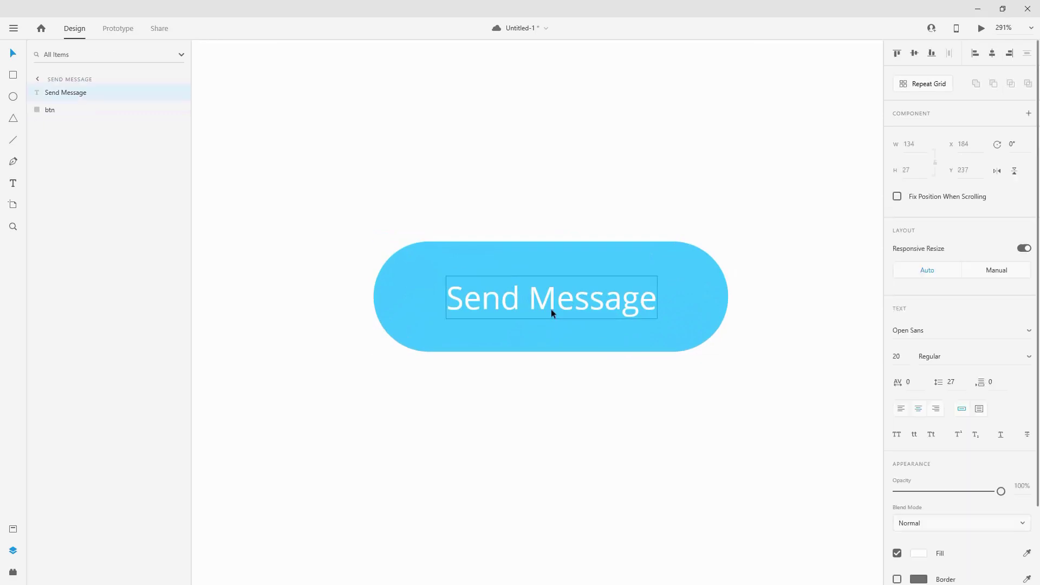
key(ctrl+d)
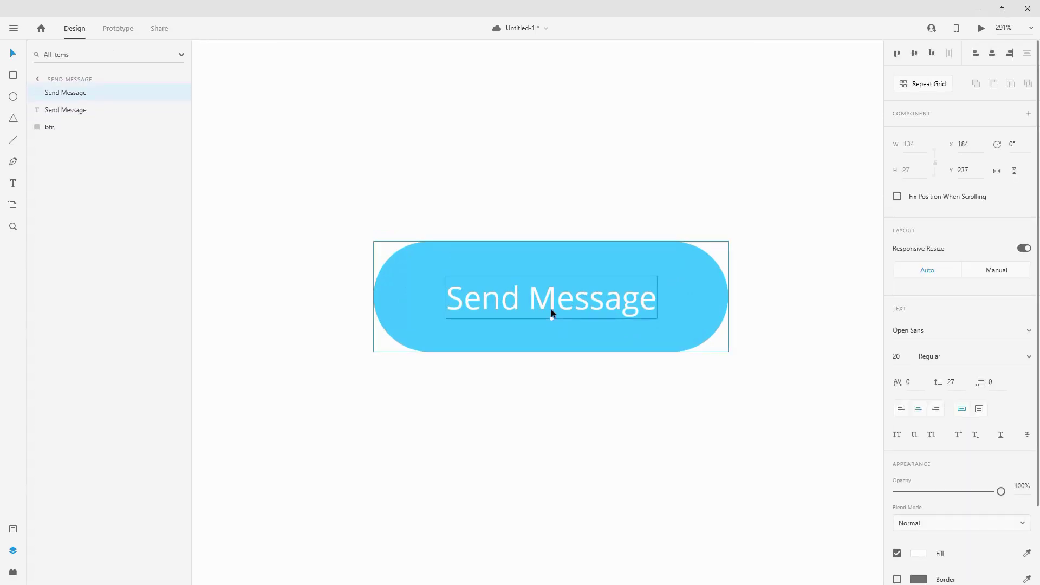
click(180, 108)
double_click(513, 298)
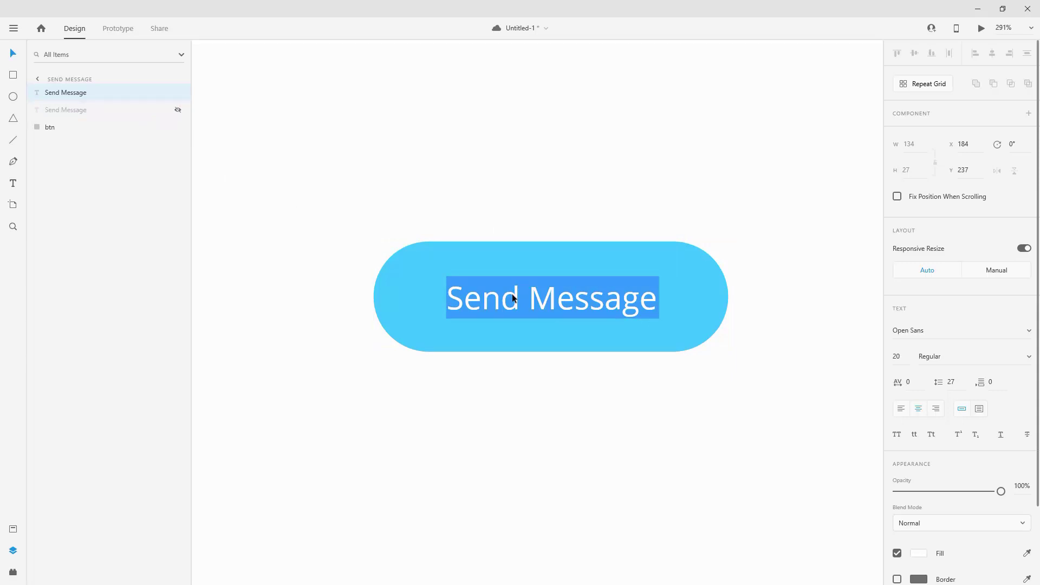
text(Success)
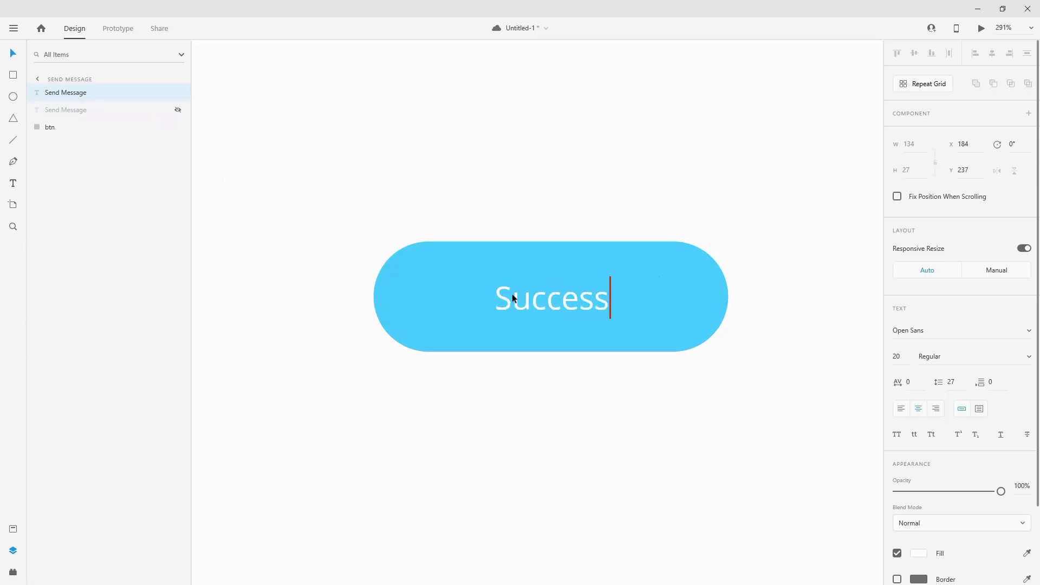
text(!)
key(Escape)
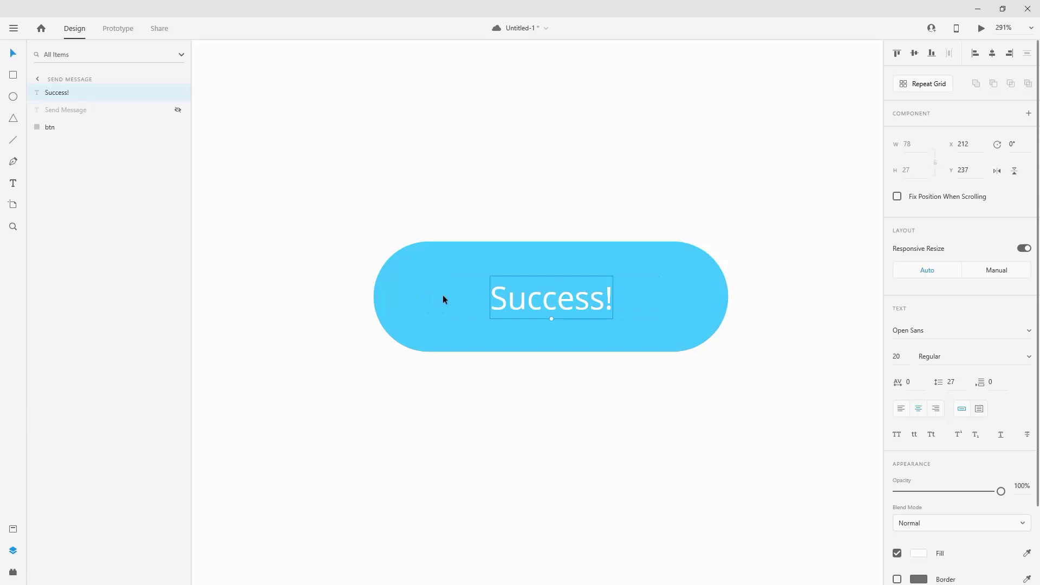
ctrl+click(58, 128)
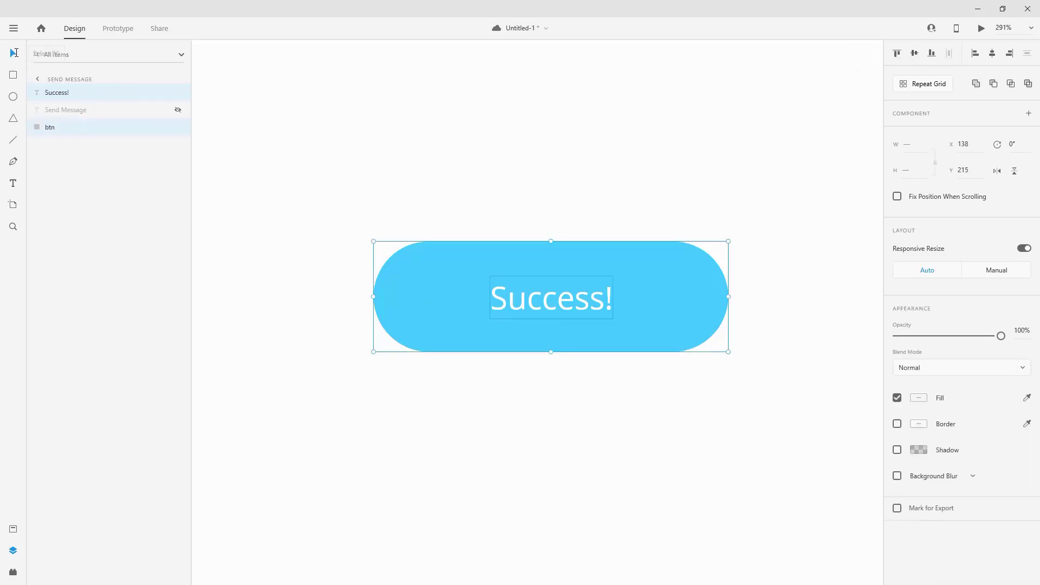
click(178, 110)
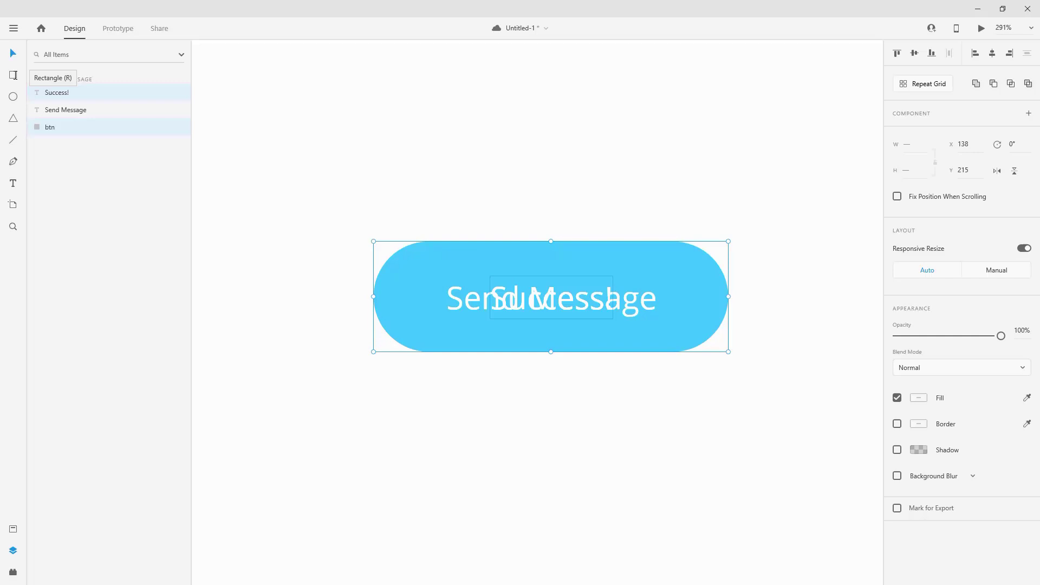
Draw a white rectangle over both labels, name it 'mask', and remove its border.
click(13, 75)
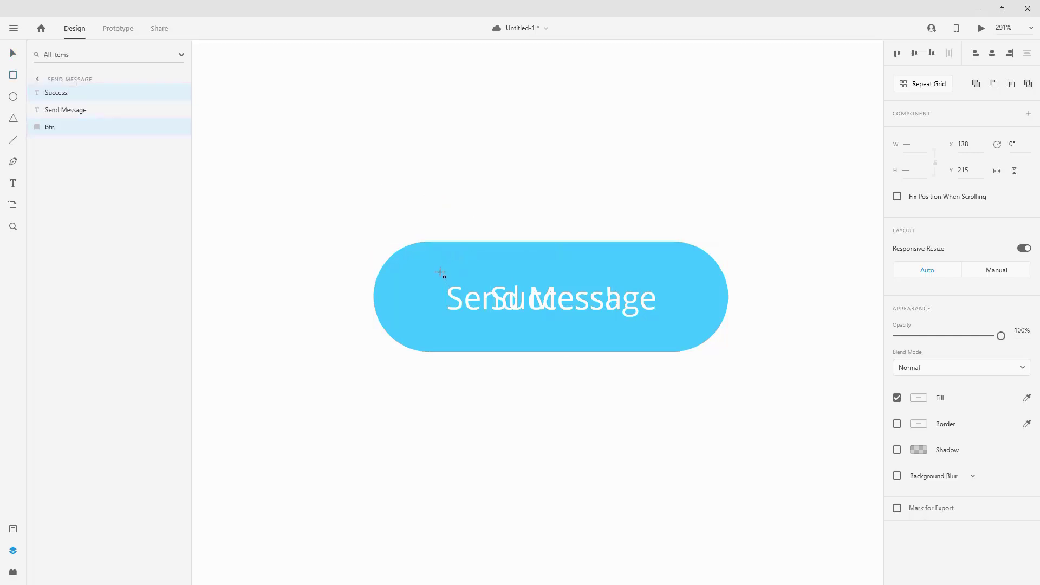
mouse_move(441, 272)
mouse_down()
mouse_move(629, 289)
mouse_move(666, 328)
mouse_up()
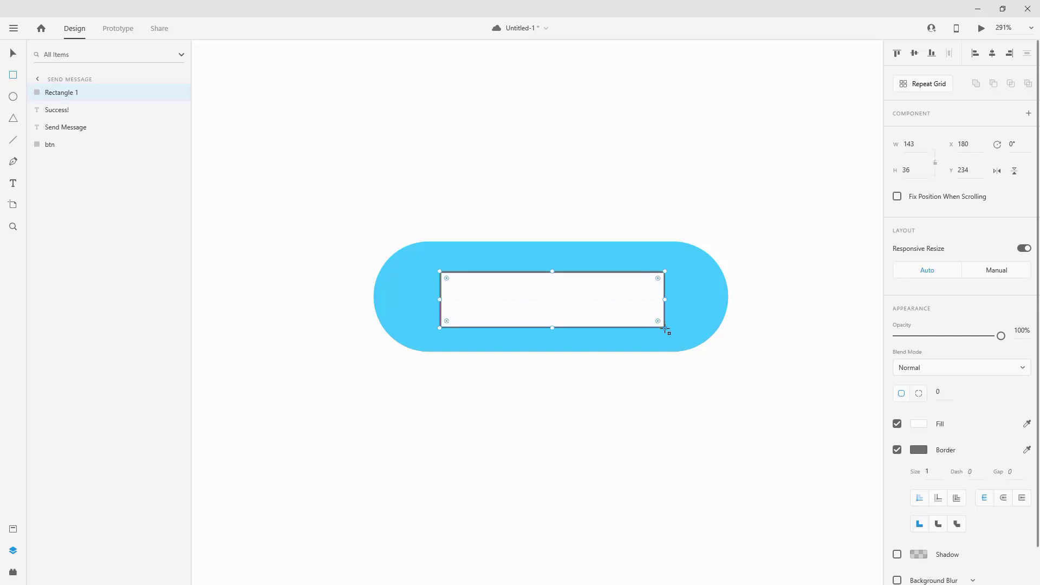
double_click(61, 93)
text(mask)
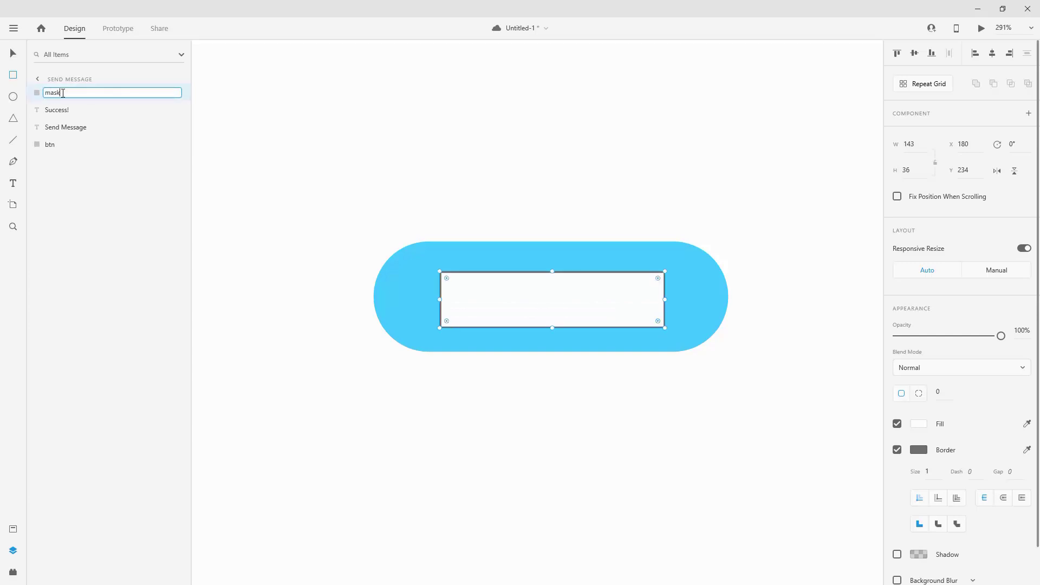
key(Return)
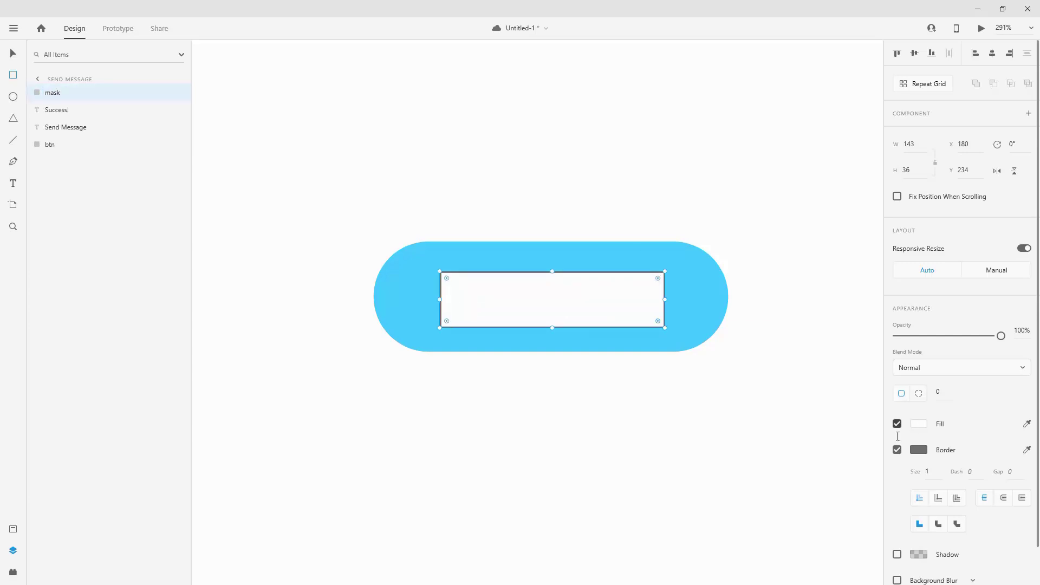
click(897, 450)
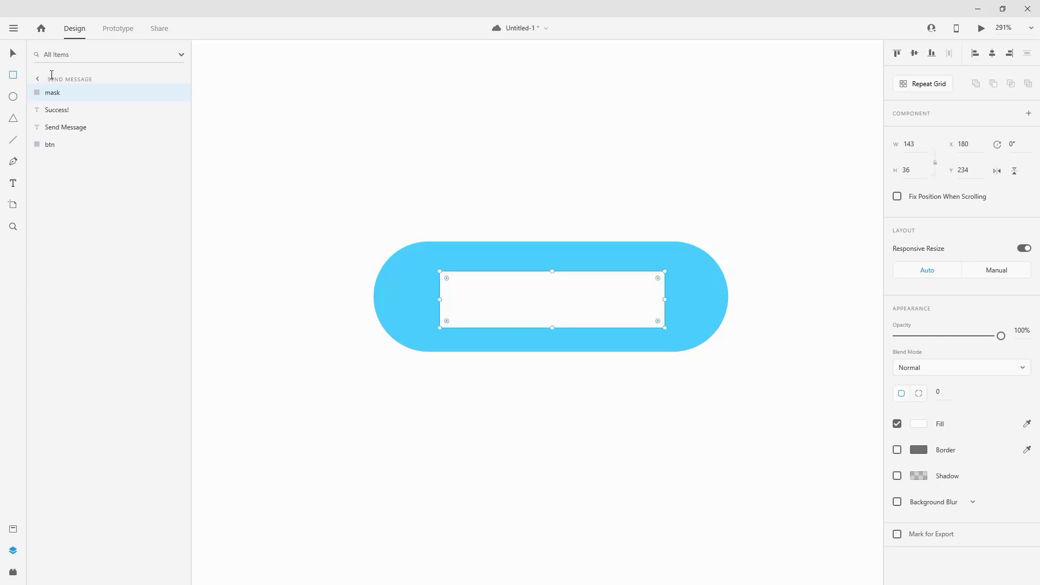
Mask both labels with the rectangle and name the resulting group 'mask'.
ctrl+click(66, 128)
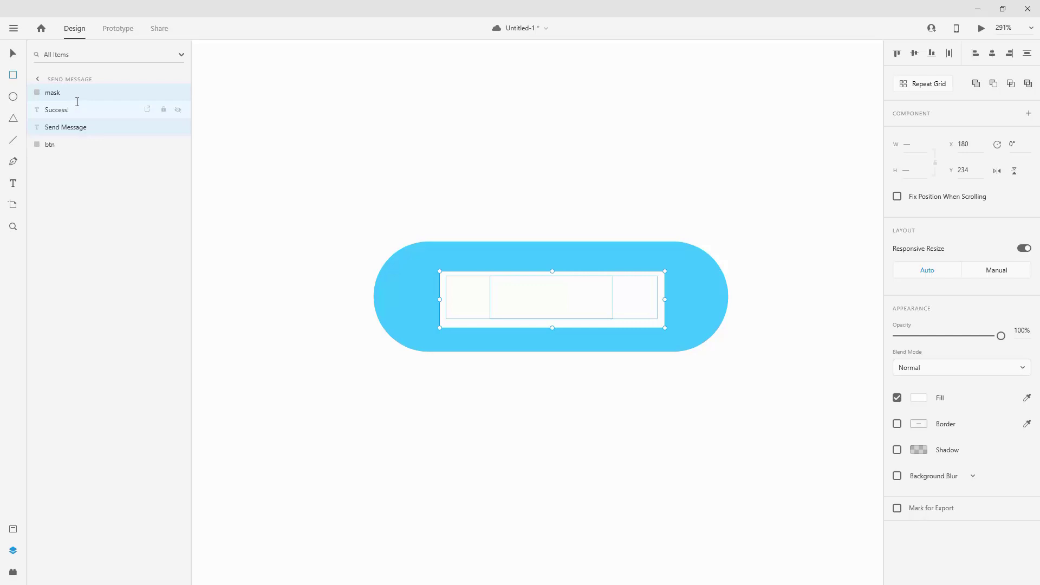
key(ctrl+shift+m)
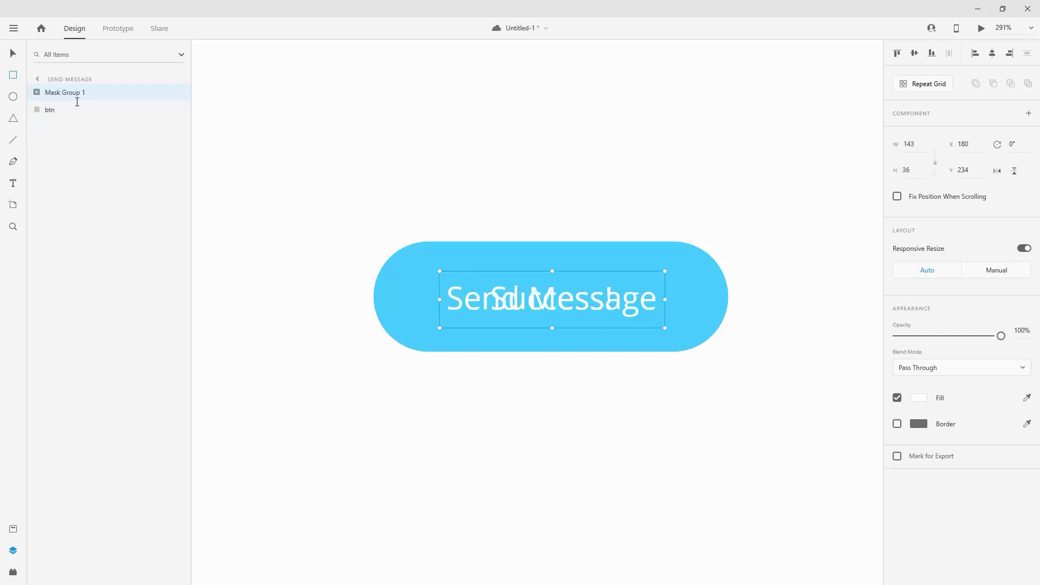
double_click(73, 93)
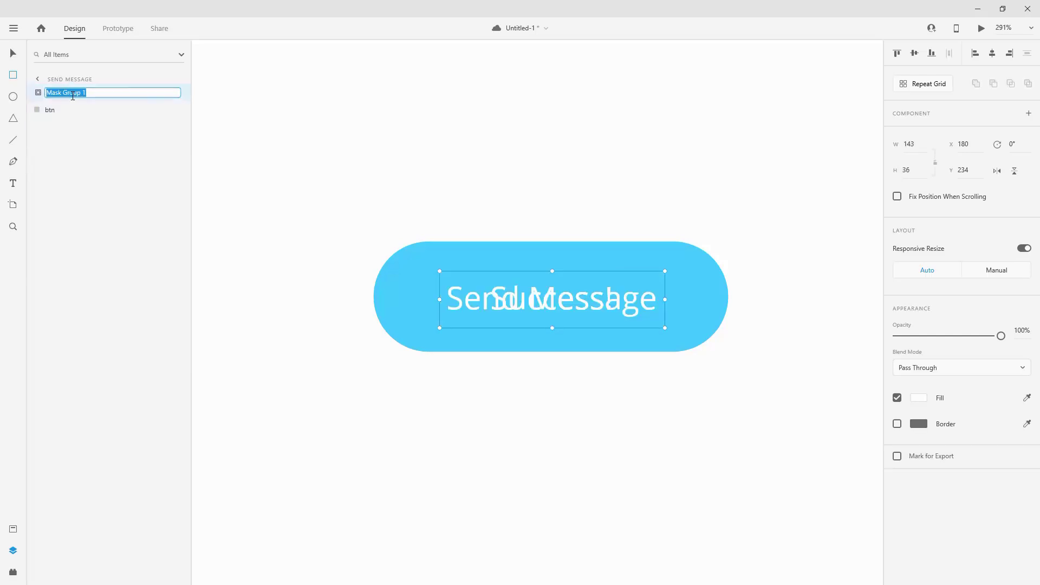
text(mask)
key(Return)
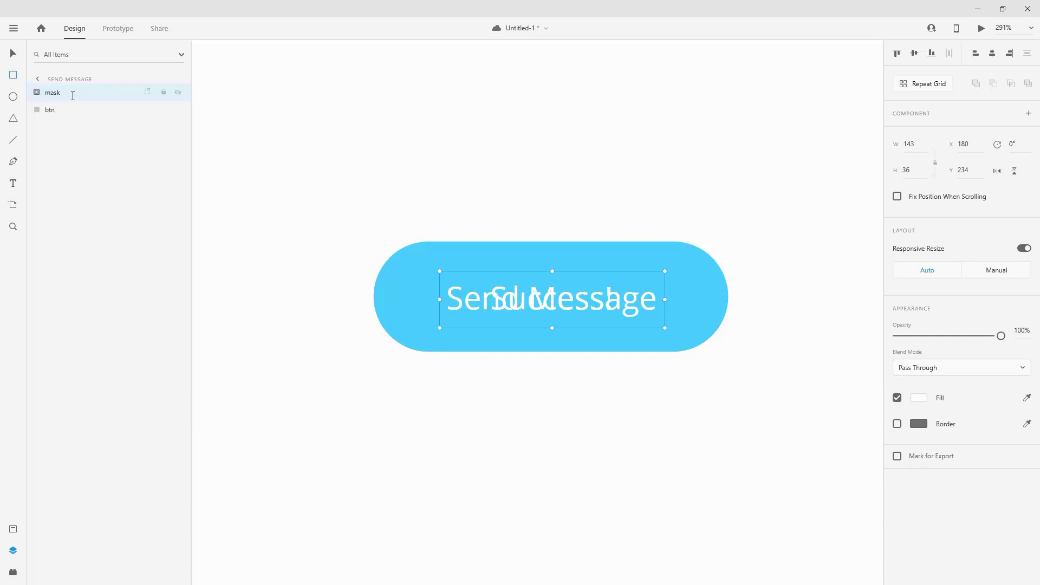
Move the Success! text down to y 270, below the Send Message label and out of view.
click(37, 92)
click(64, 109)
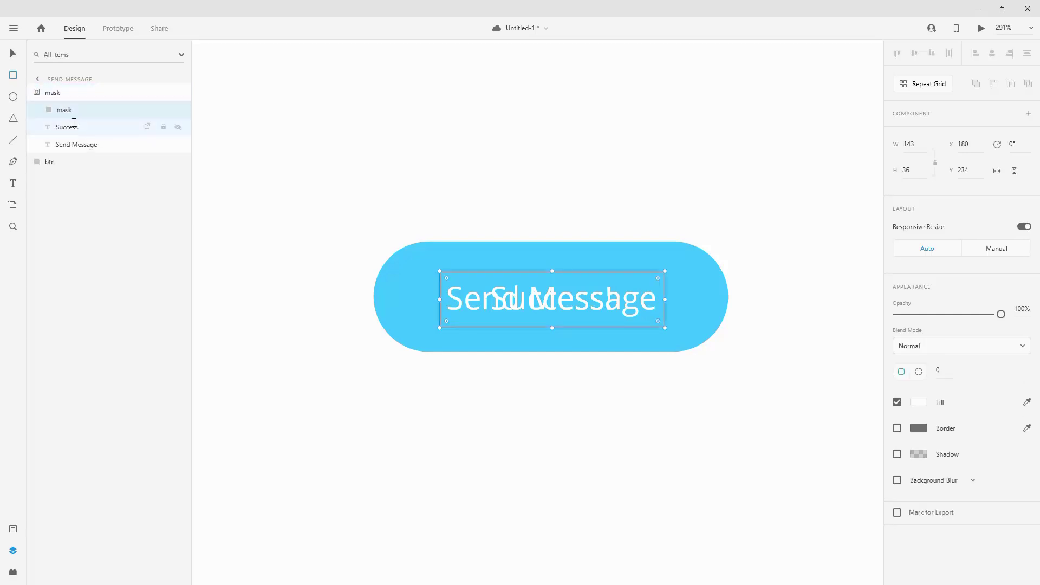
click(70, 127)
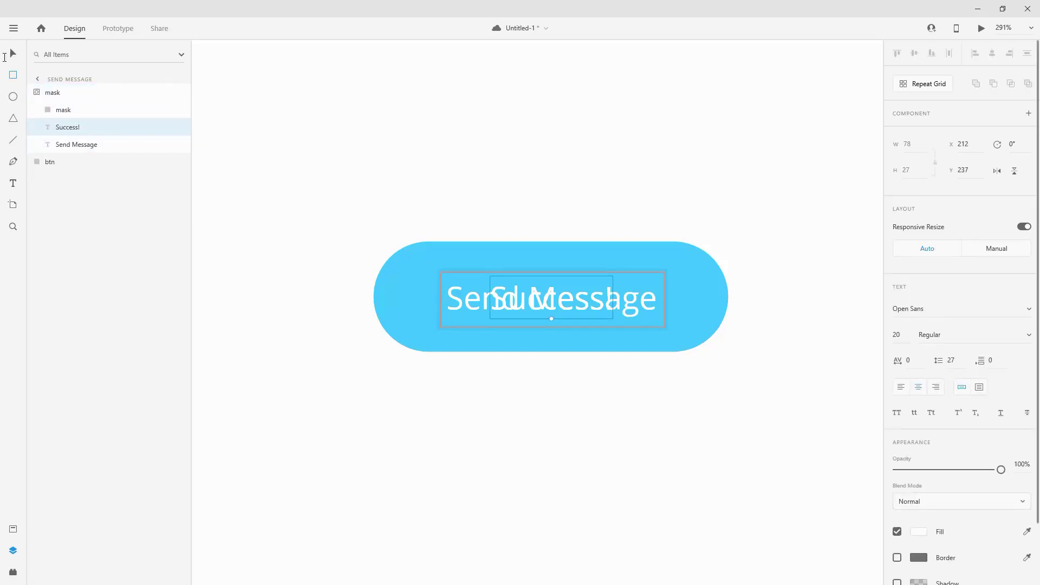
drag(584, 303, 580, 353)
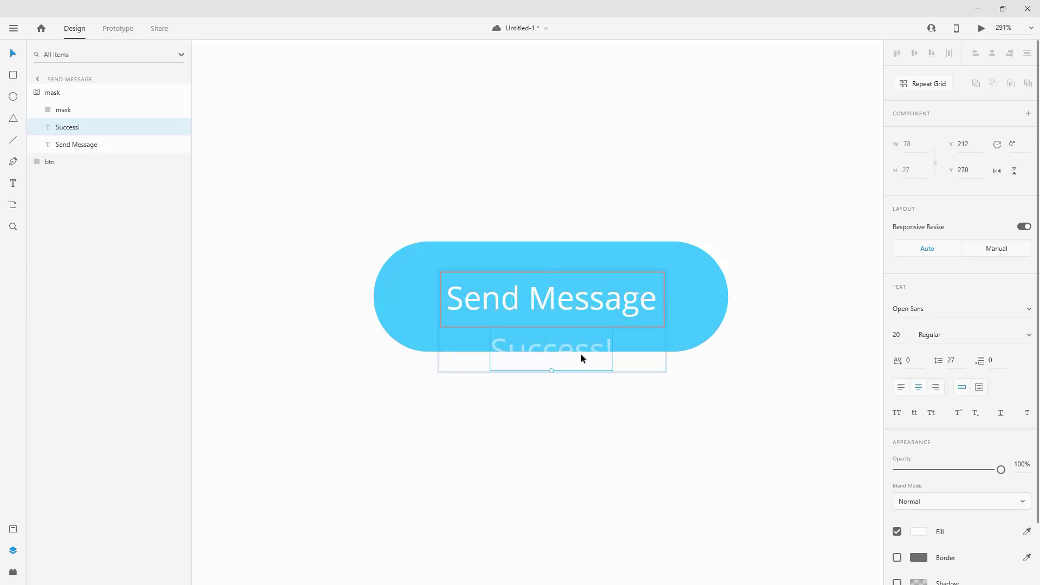
click(773, 256)
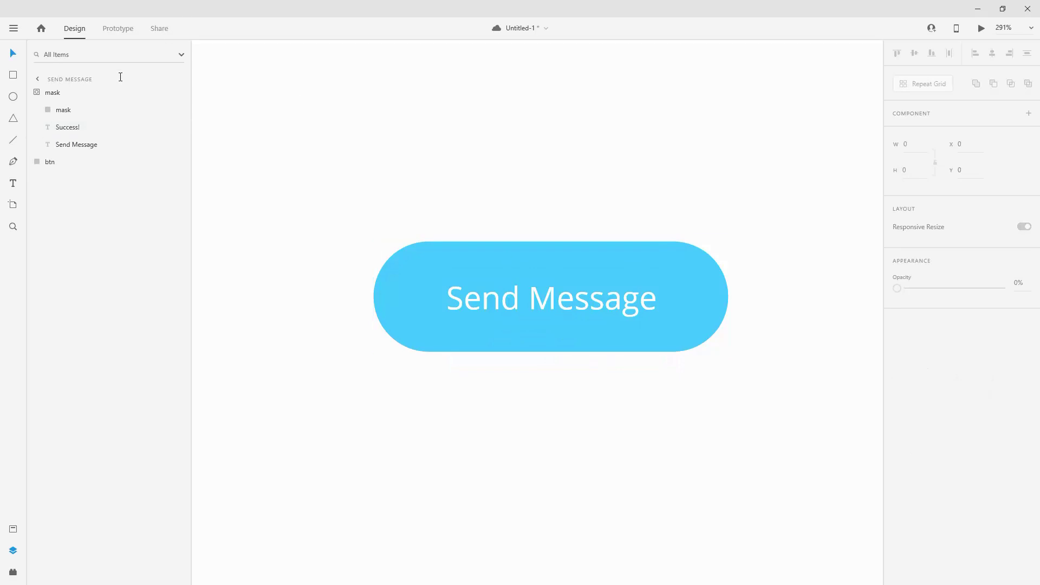
Group the mask group with the pill shape and name the group 'btn'.
click(38, 92)
shift+click(66, 109)
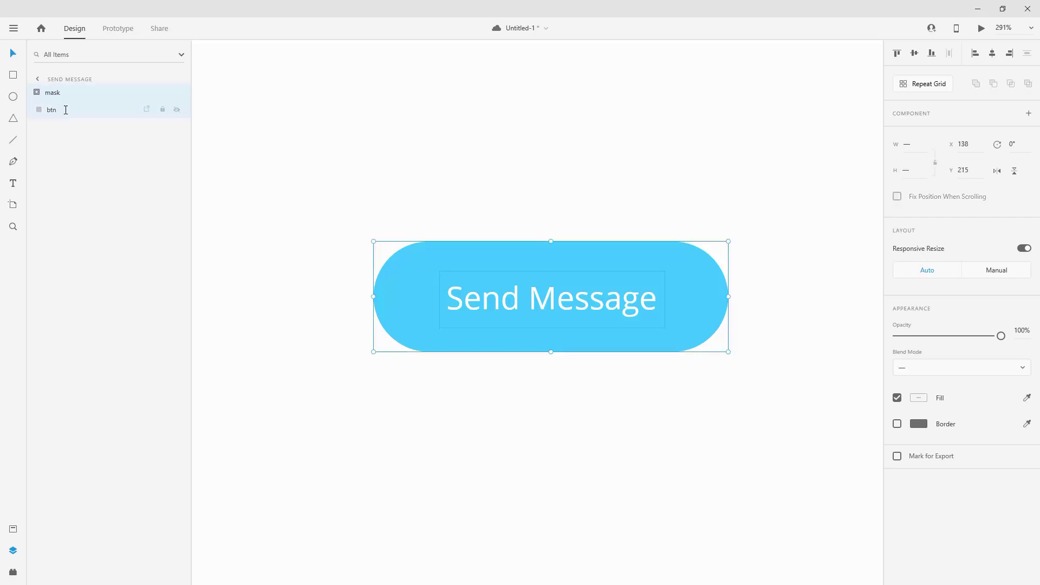
key(ctrl+g)
double_click(55, 92)
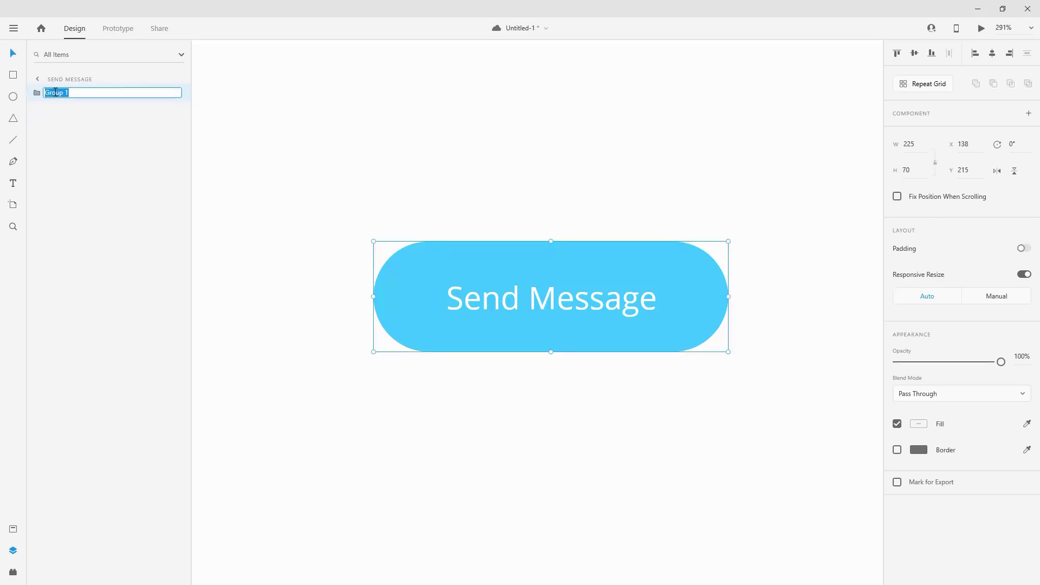
text(btn)
key(Return)
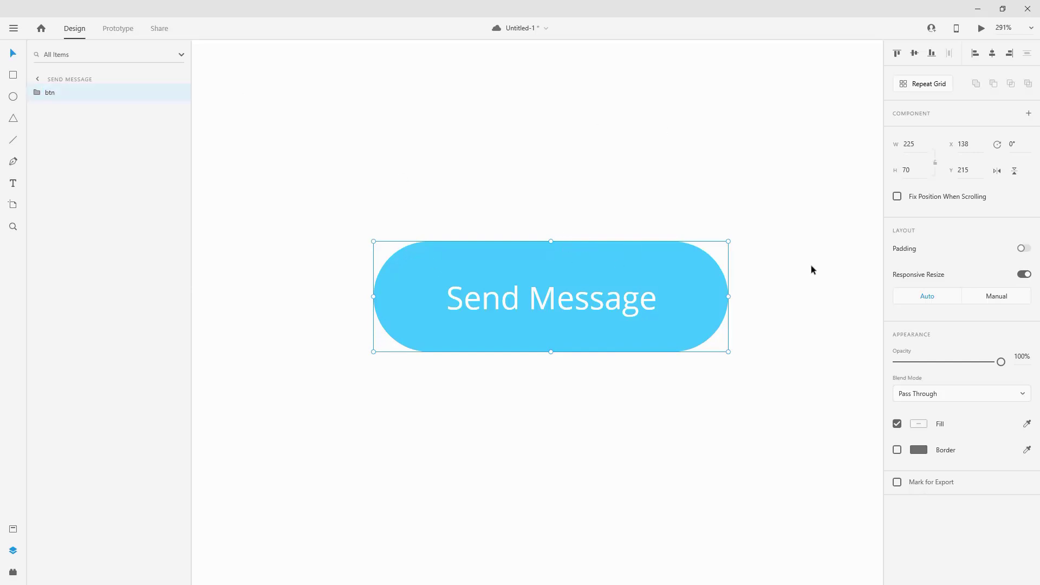
Drag the pill shape out of the btn group so it sits above it.
click(38, 93)
click(68, 127)
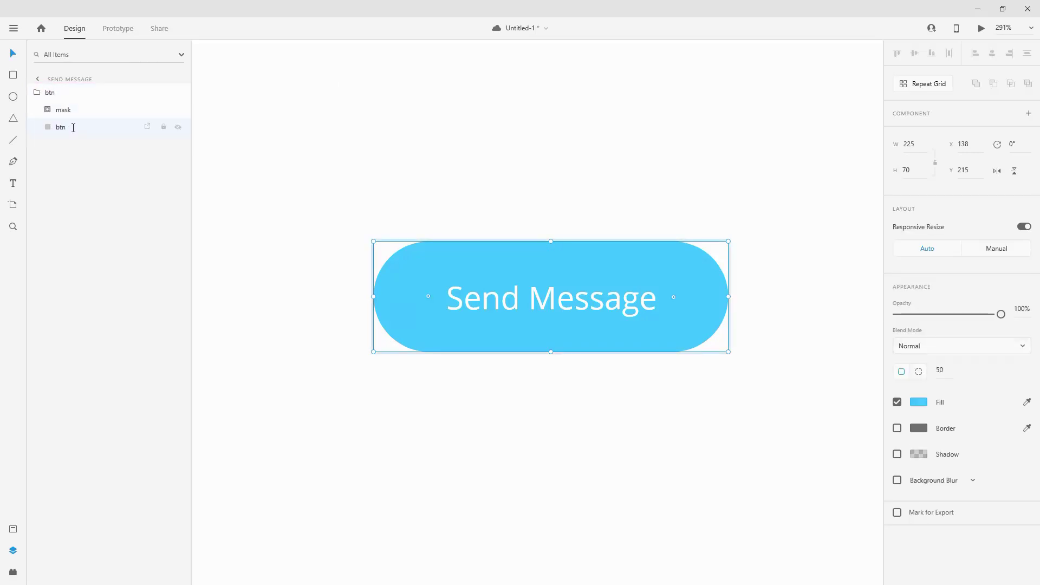
drag(73, 128, 77, 88)
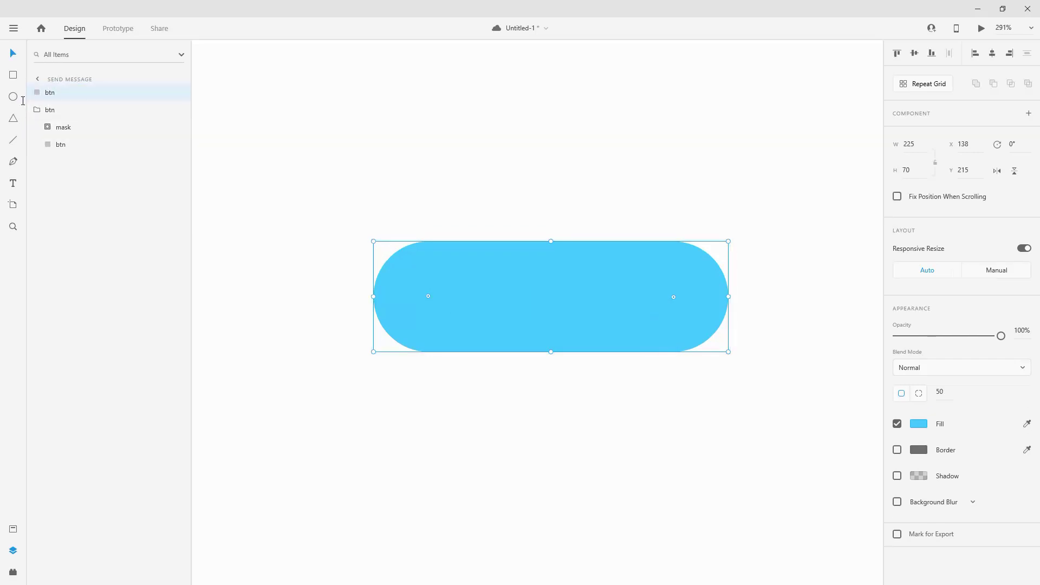
Draw a tall white bar over the pill's left side, rotate it 19° and narrow it to 15 wide.
click(39, 107)
click(40, 107)
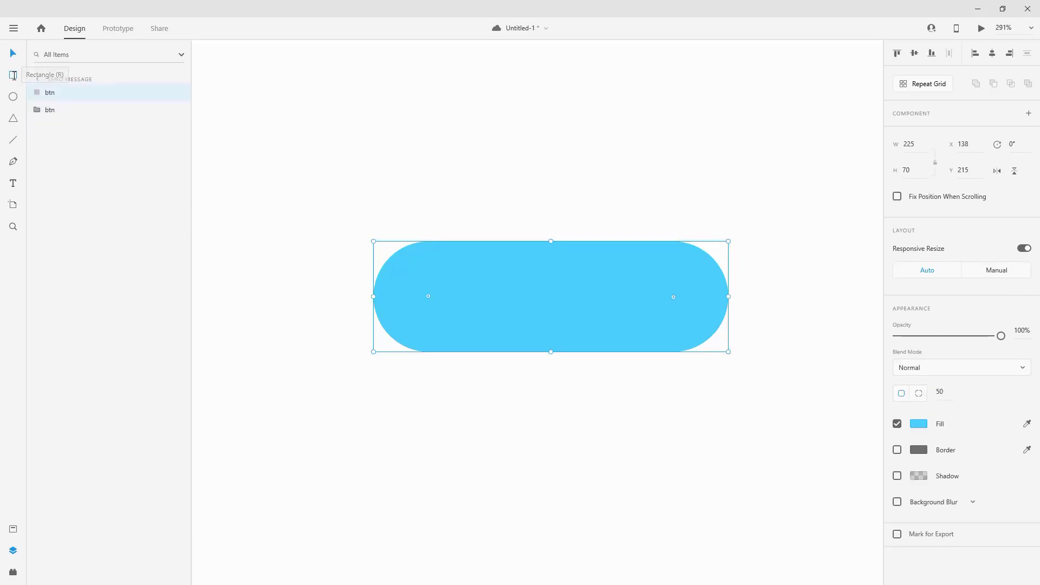
click(13, 75)
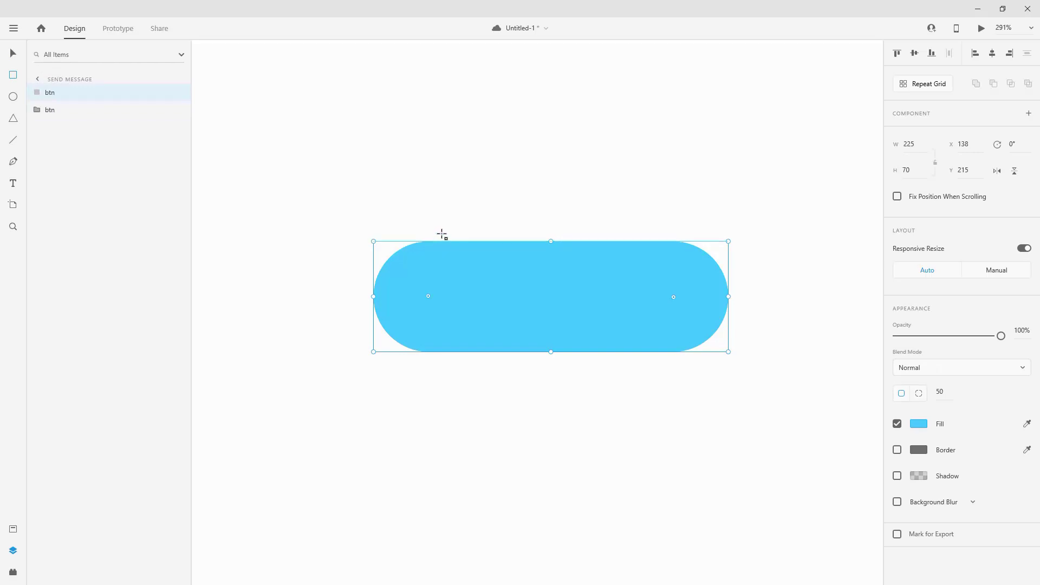
drag(445, 217, 475, 396)
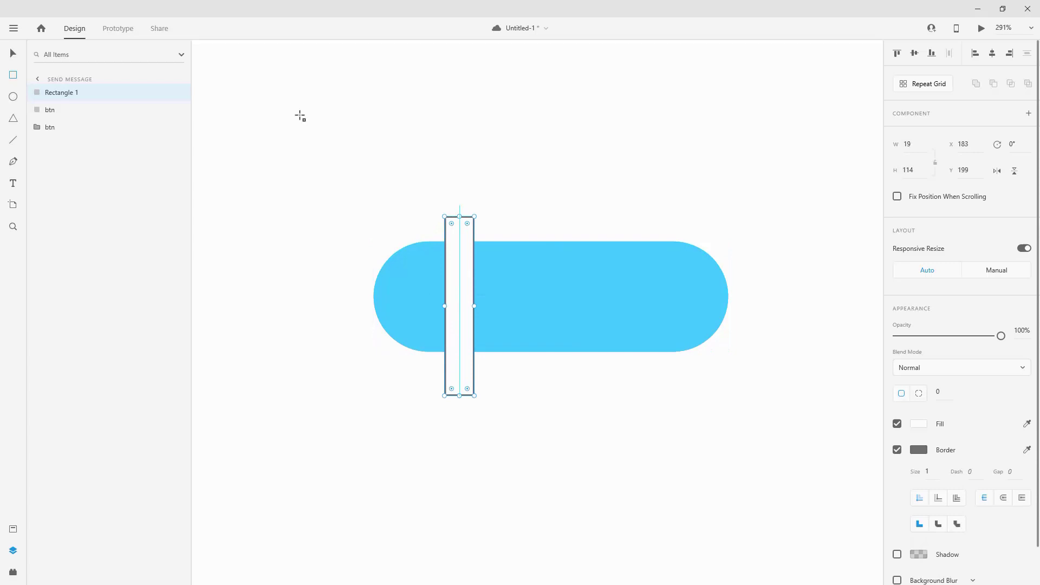
key(v)
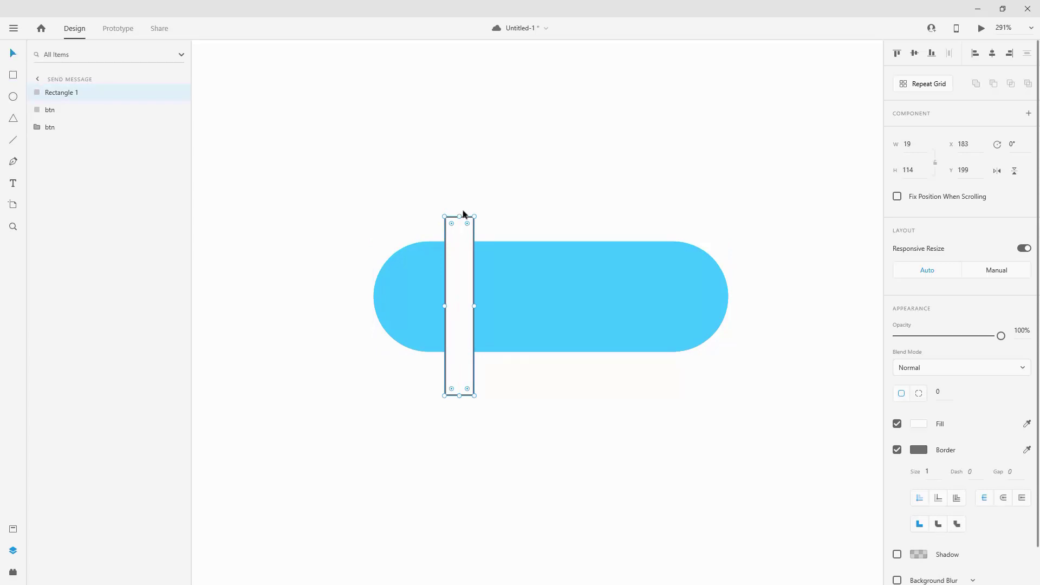
drag(461, 214, 484, 236)
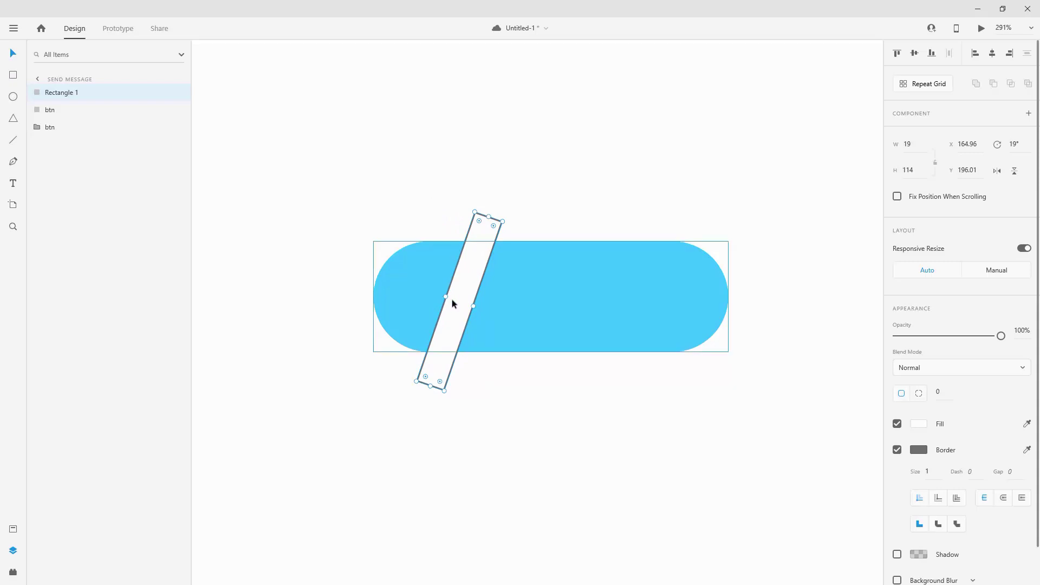
mouse_move(445, 296)
mouse_down()
mouse_move(417, 295)
mouse_move(446, 297)
mouse_up()
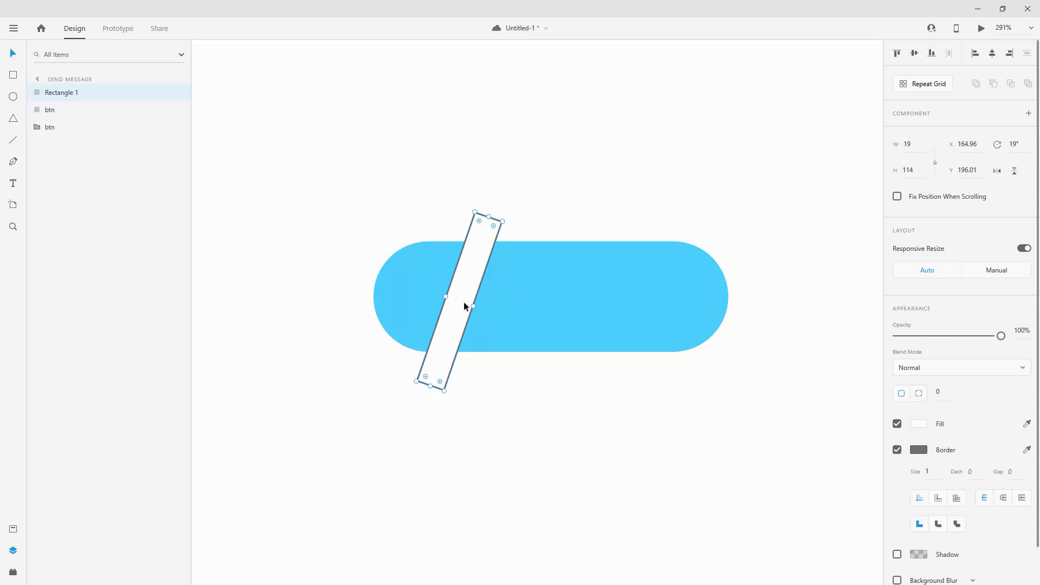
drag(446, 295, 453, 295)
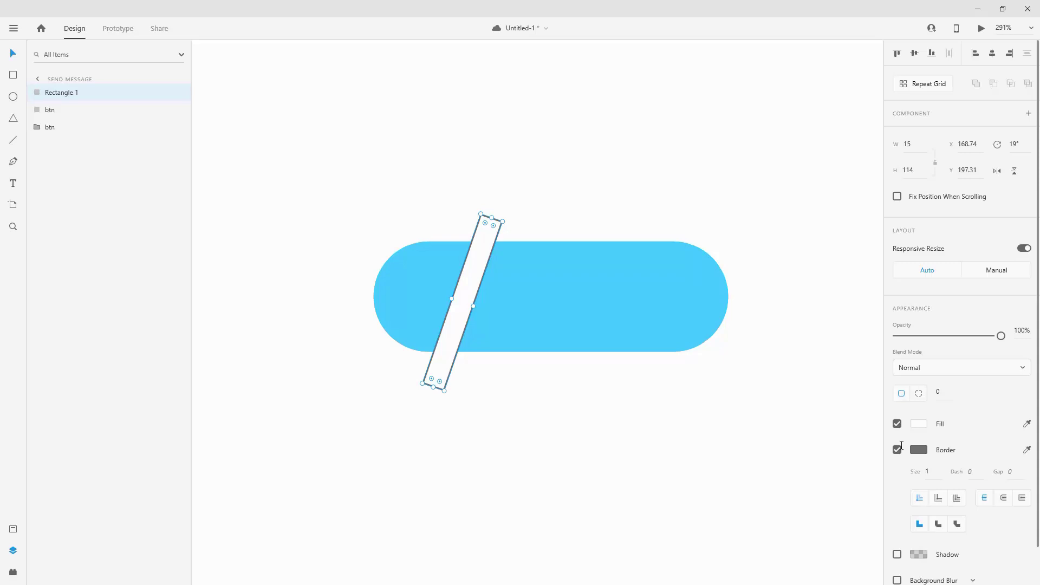
Remove the bar's border and rename its layer 'reflection'.
click(898, 448)
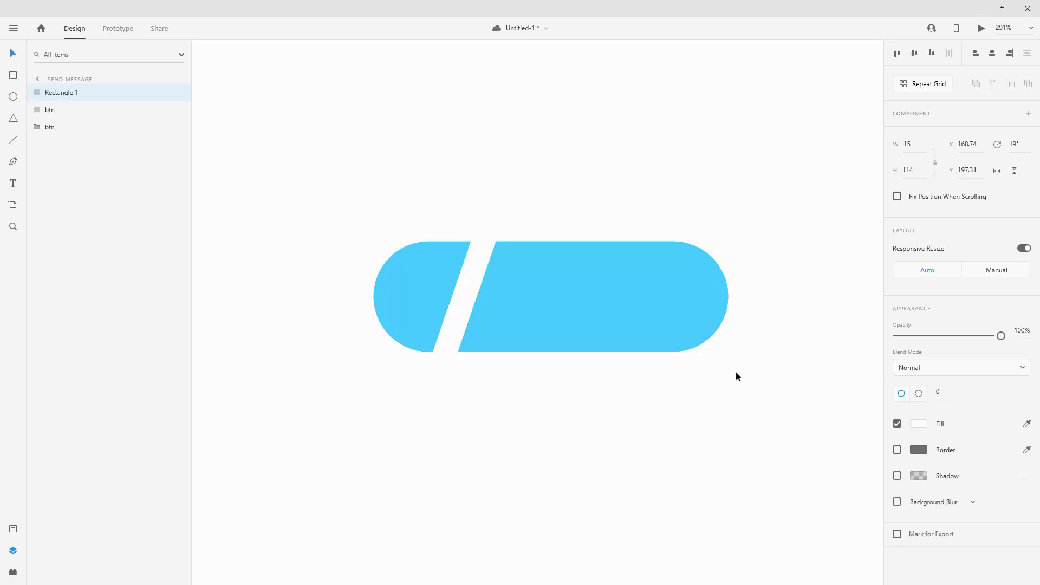
double_click(65, 93)
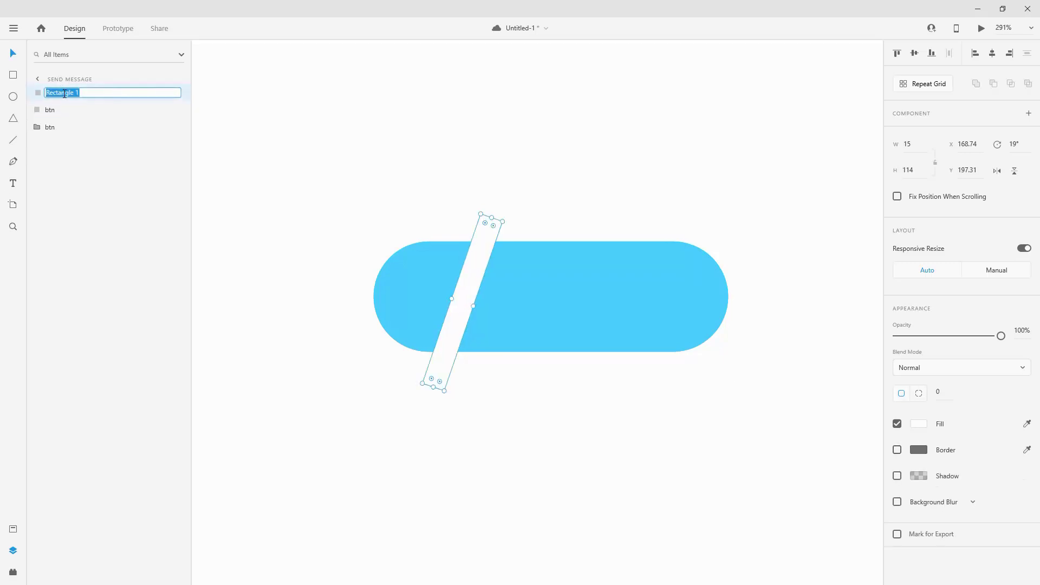
text(reflection)
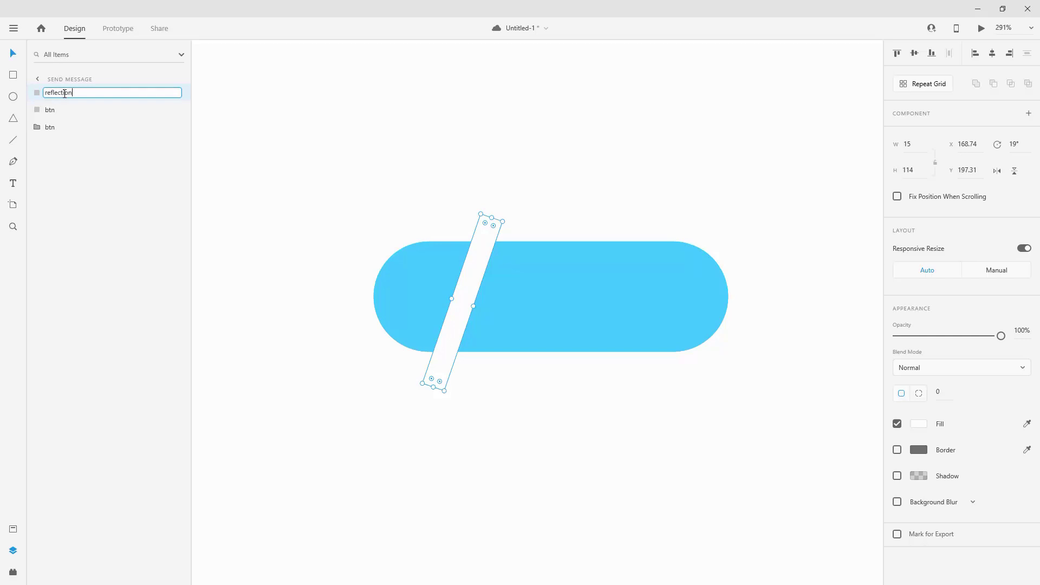
key(Return)
Mask the reflection bar with the btn shape as Mask Group 1 and bring up its options.
shift+click(61, 108)
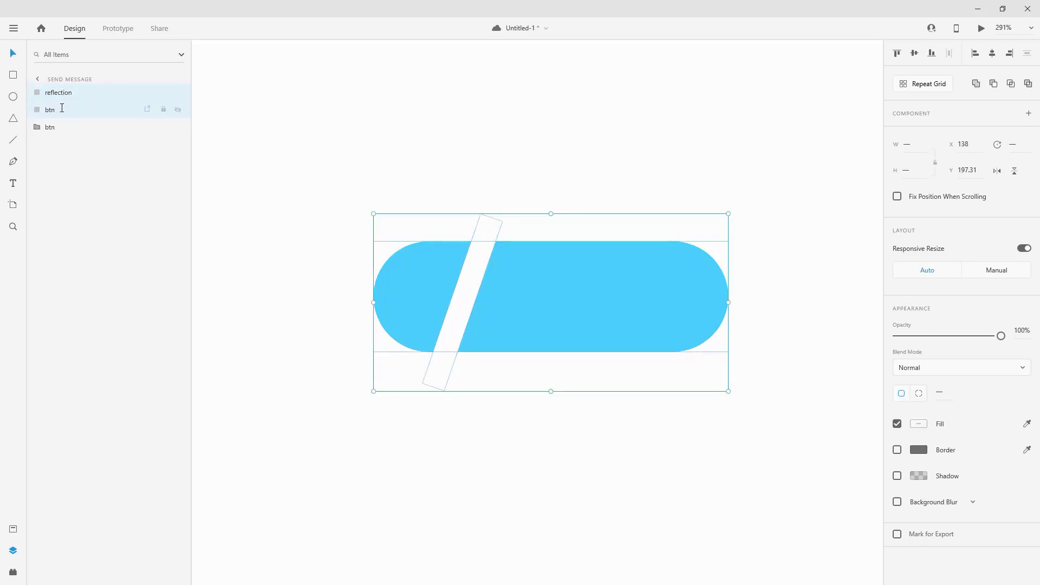
key(ctrl+shift+m)
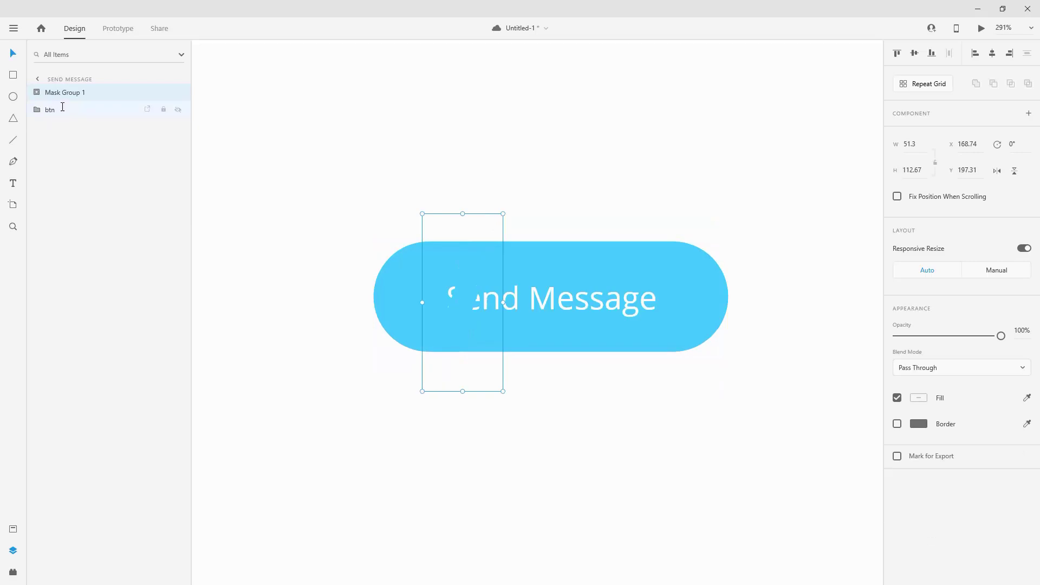
click(37, 92)
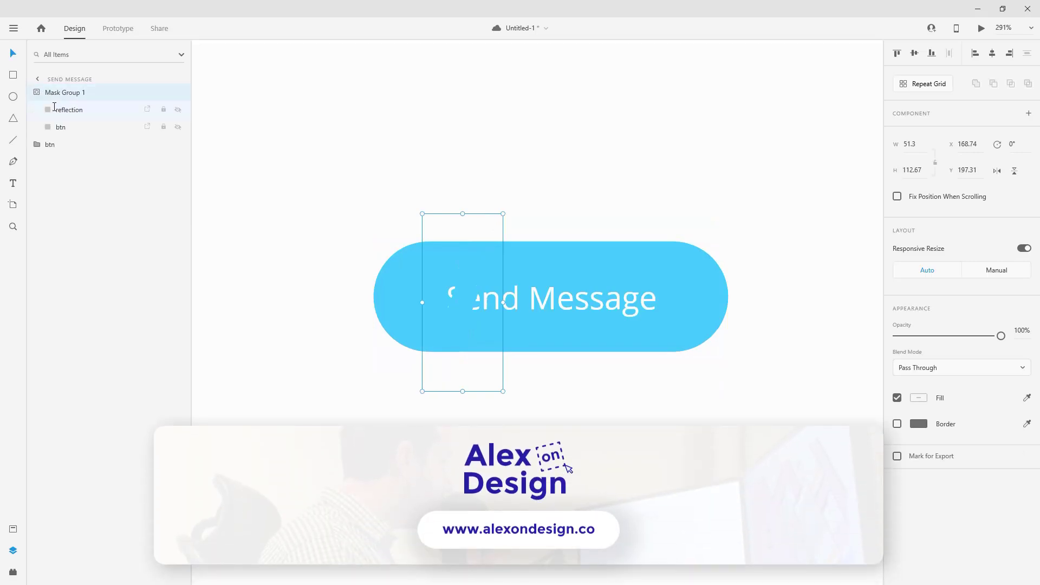
right_click(59, 94)
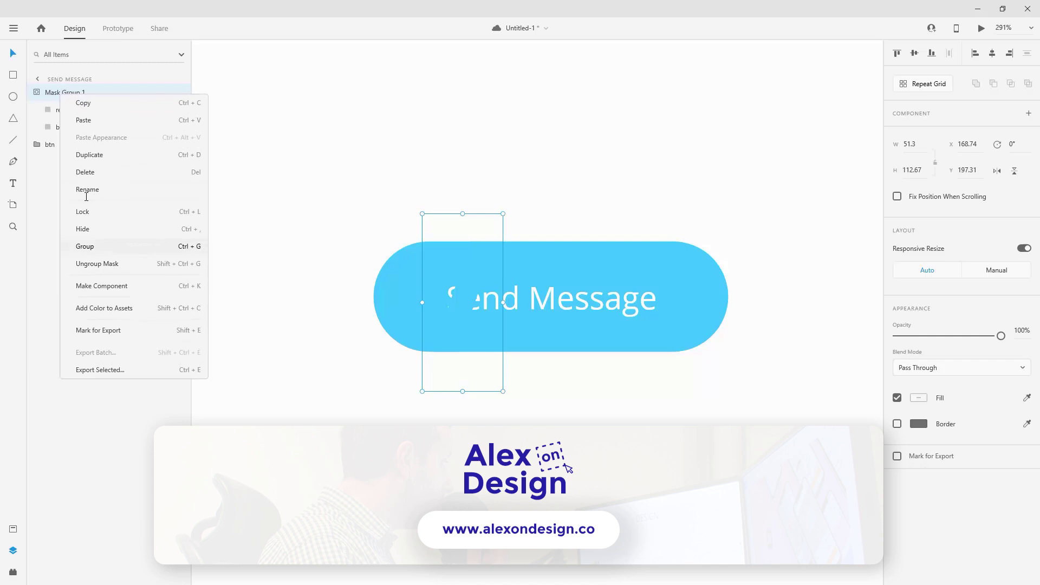
Release Mask Group 1, stack the btn shape above the reflection strip, and mask them again.
click(99, 264)
click(65, 109)
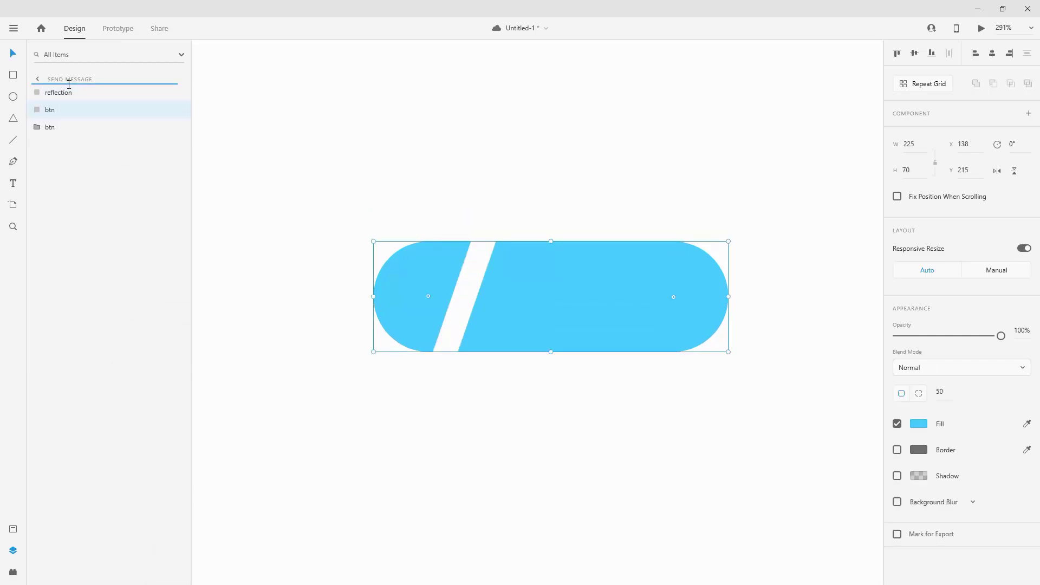
drag(69, 85, 72, 88)
shift+click(66, 109)
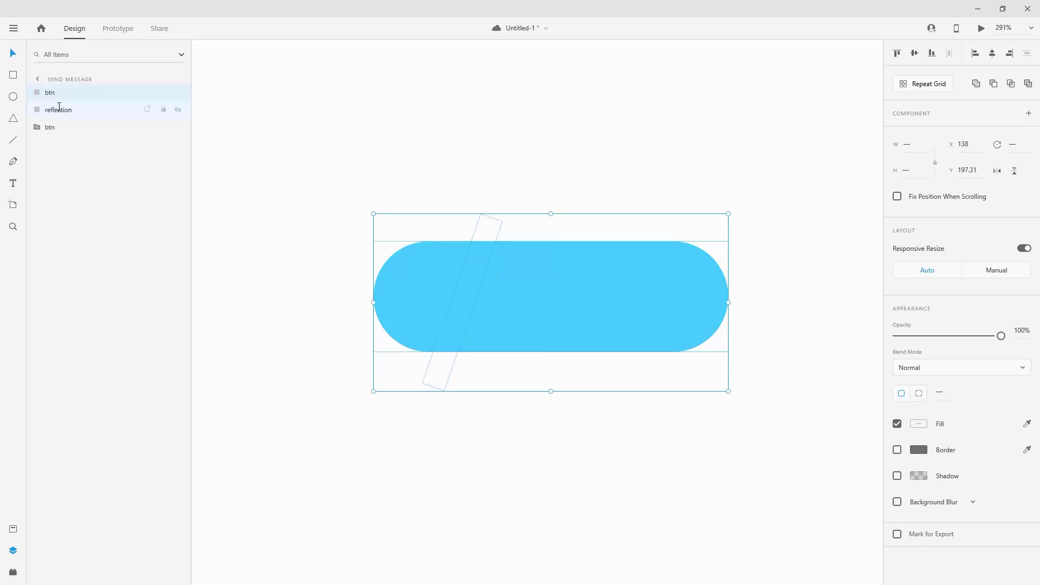
key(ctrl+shift+m)
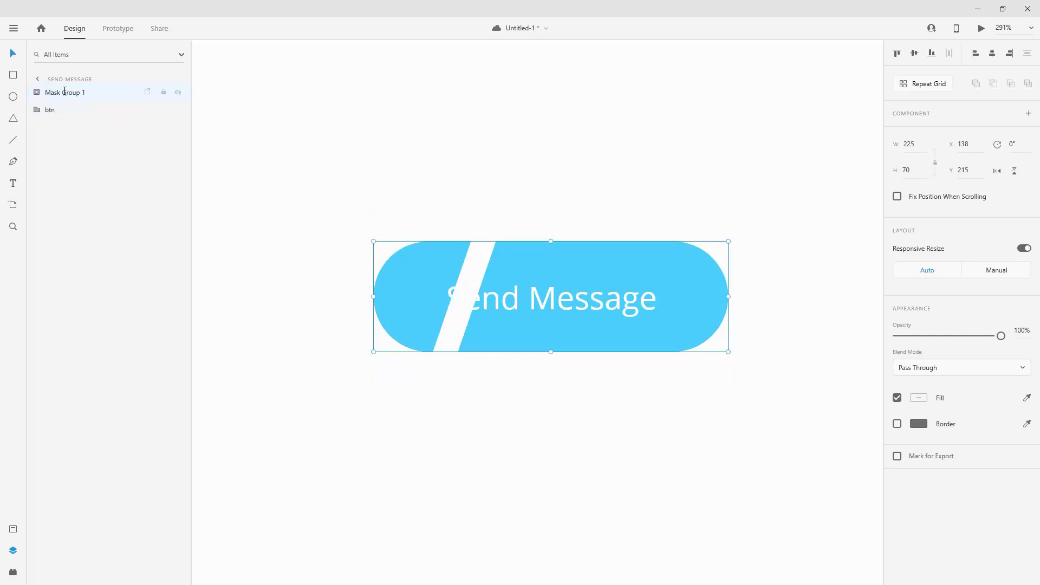
Rename the new mask group to 'mask'.
double_click(64, 92)
text(b)
key(Escape)
double_click(65, 91)
text(mask)
Slide the reflection strip left to x 96.74, just past the pill's left edge.
click(38, 93)
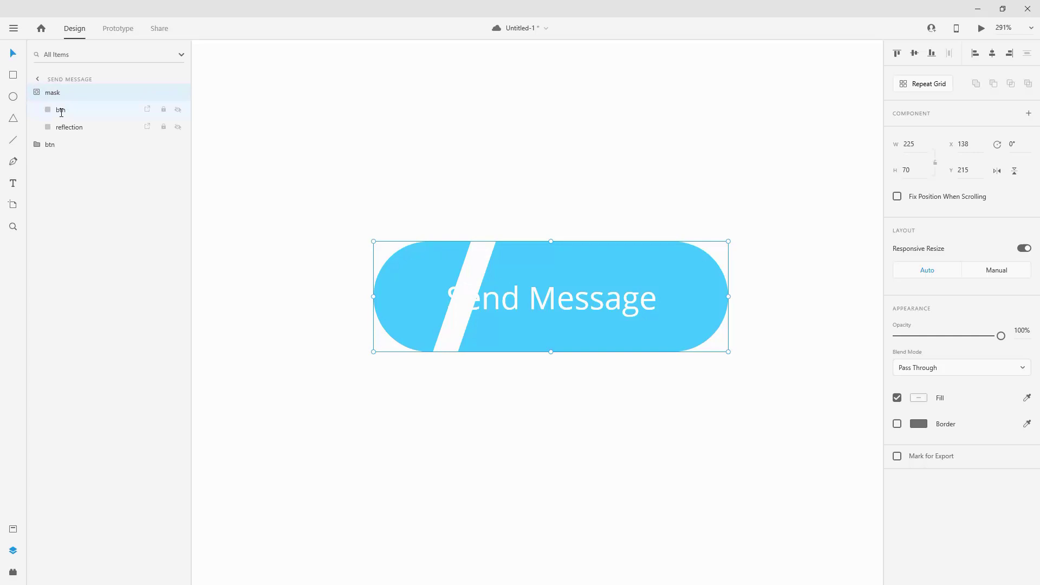
click(68, 121)
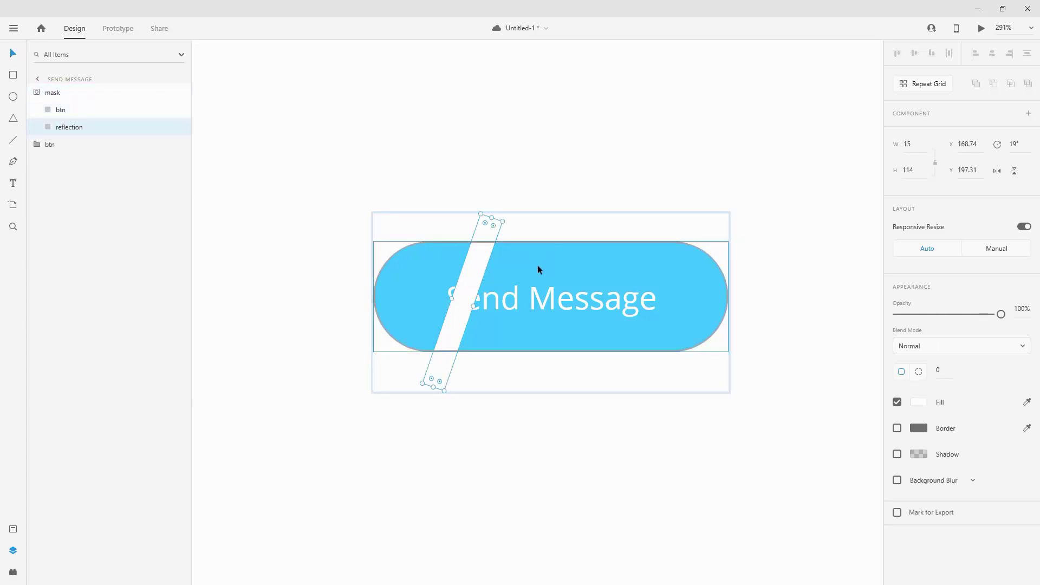
drag(478, 259, 361, 257)
click(404, 180)
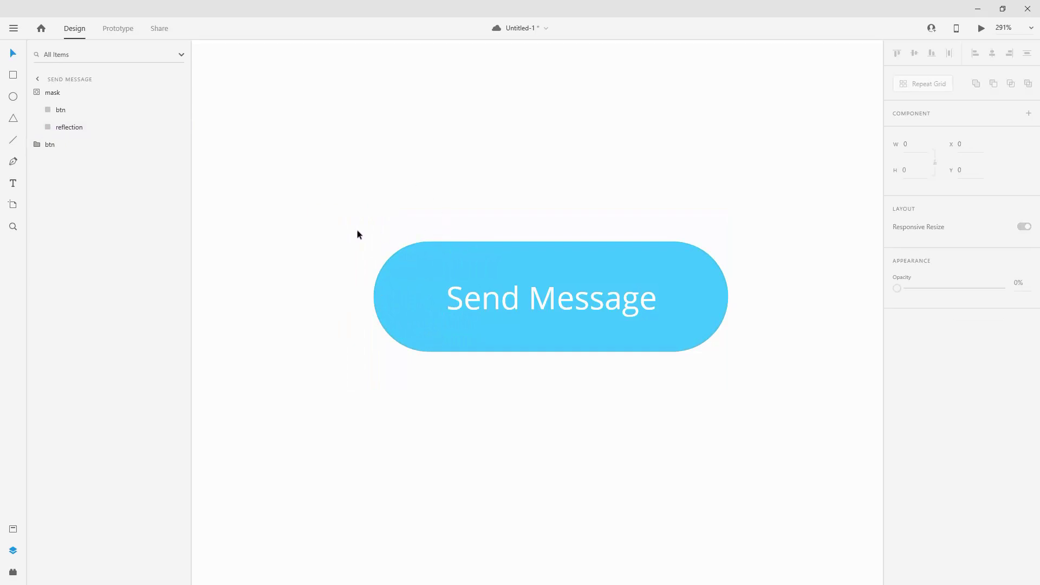
Zoom out, select the mask group, and save the Untitled-1 document.
scroll(328, 231, down, 3)
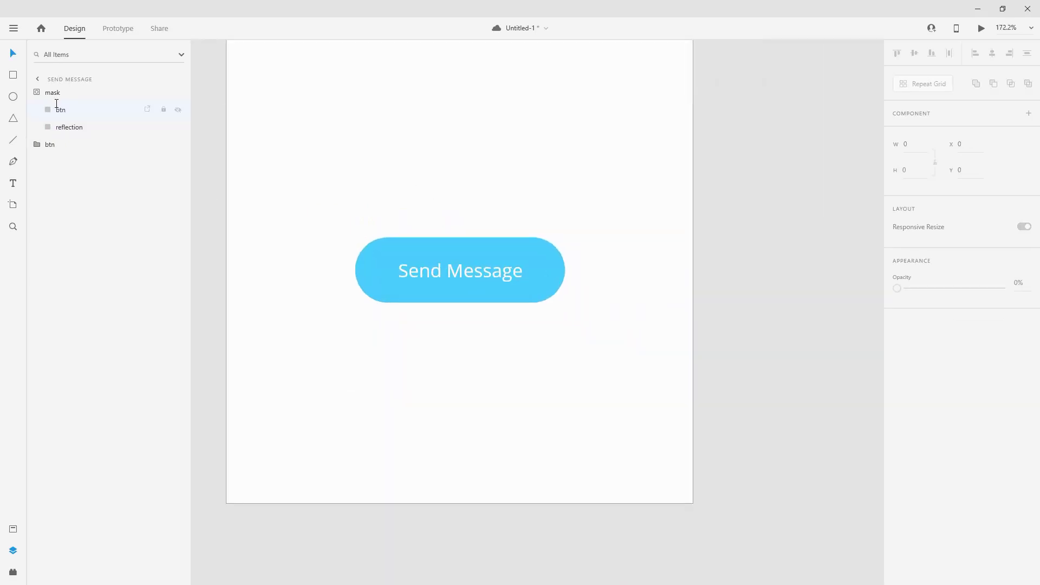
click(54, 93)
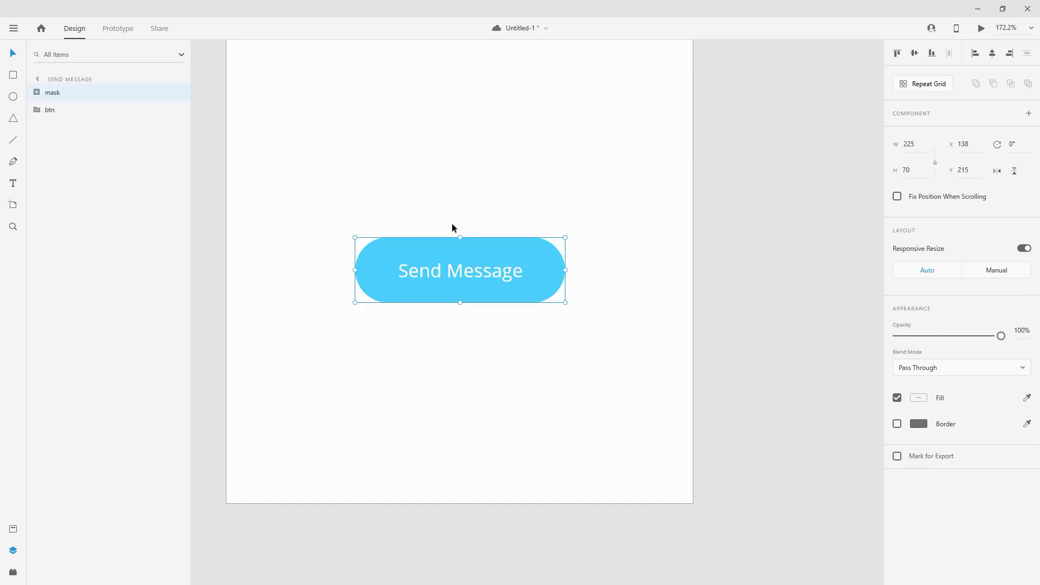
key(ctrl+s)
Nest the top-level mask group inside the btn group in Layers.
click(50, 110)
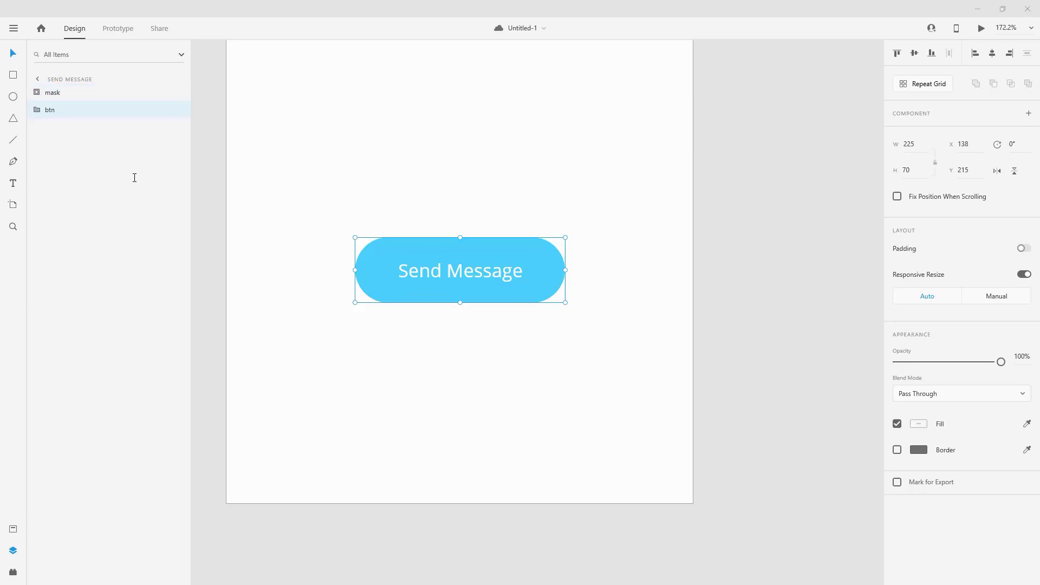
click(37, 110)
click(103, 94)
drag(48, 92, 61, 122)
Rename the moved mask group to 'reflection mask'.
double_click(60, 110)
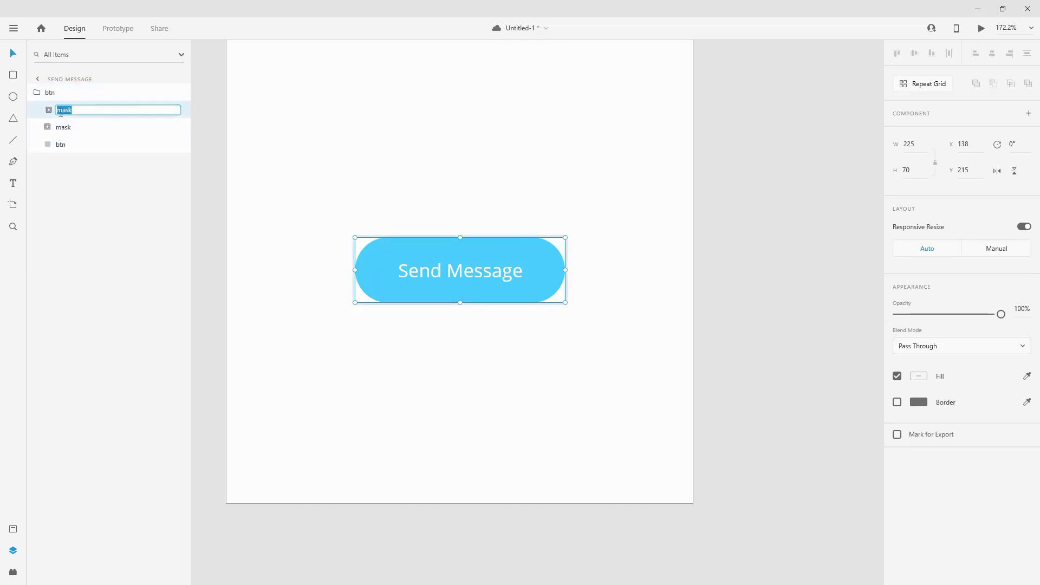
click(61, 111)
text(reflection)
key(Return)
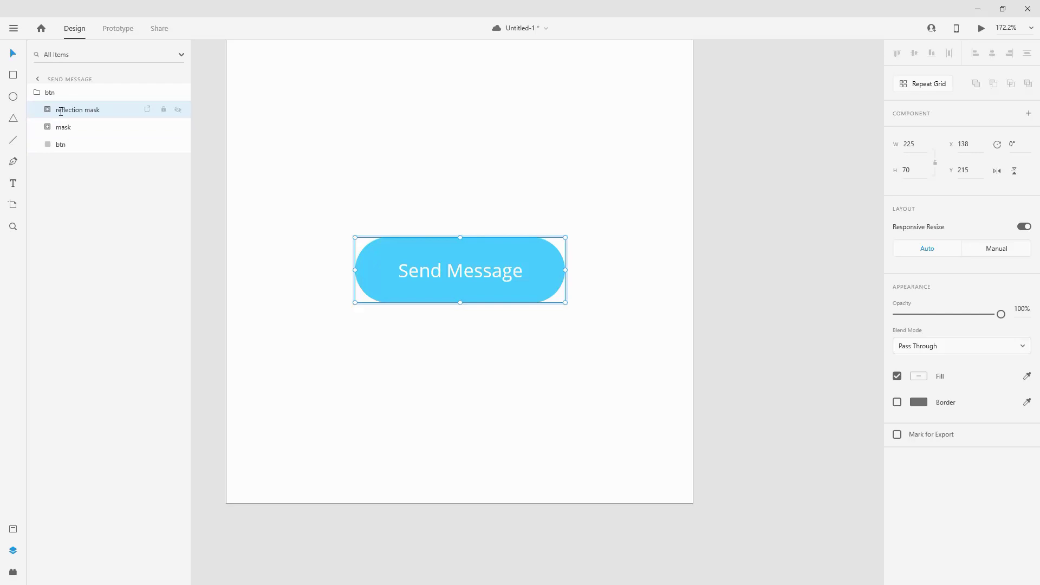
key(Escape)
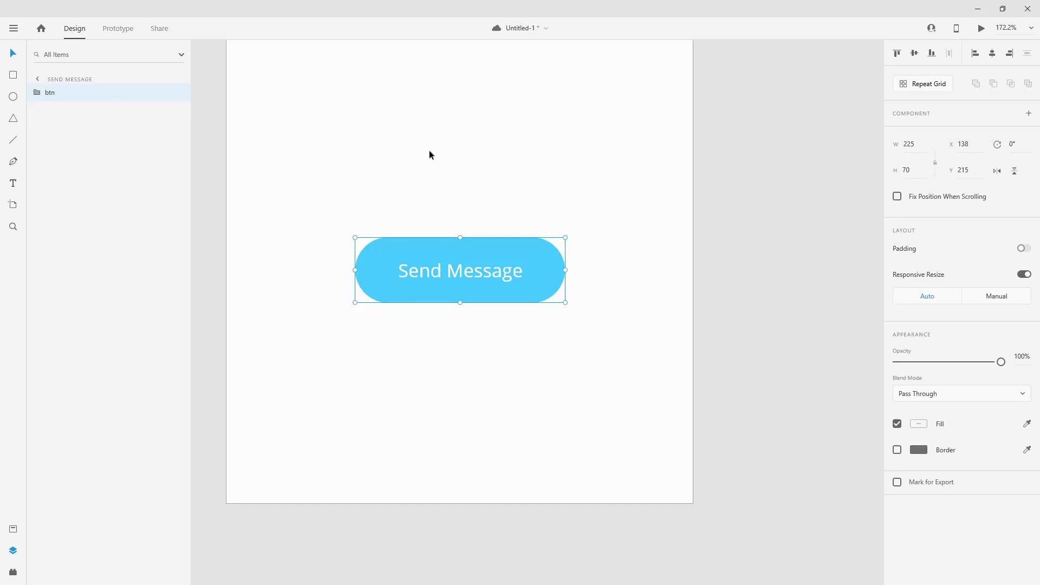
Convert btn into a component with Ctrl+K and add a new state named 'Clicked'.
key(ctrl+k)
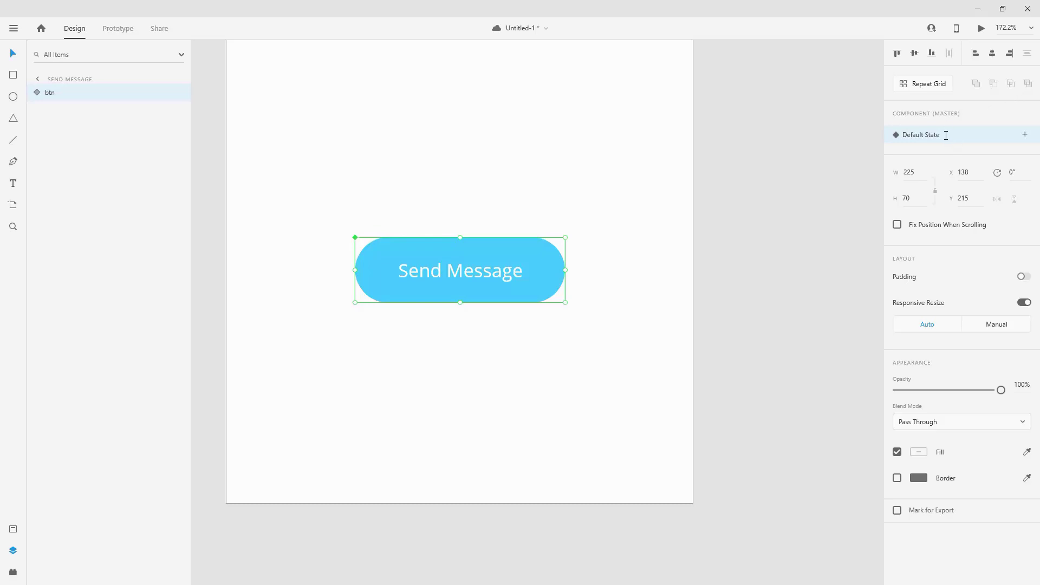
click(1024, 136)
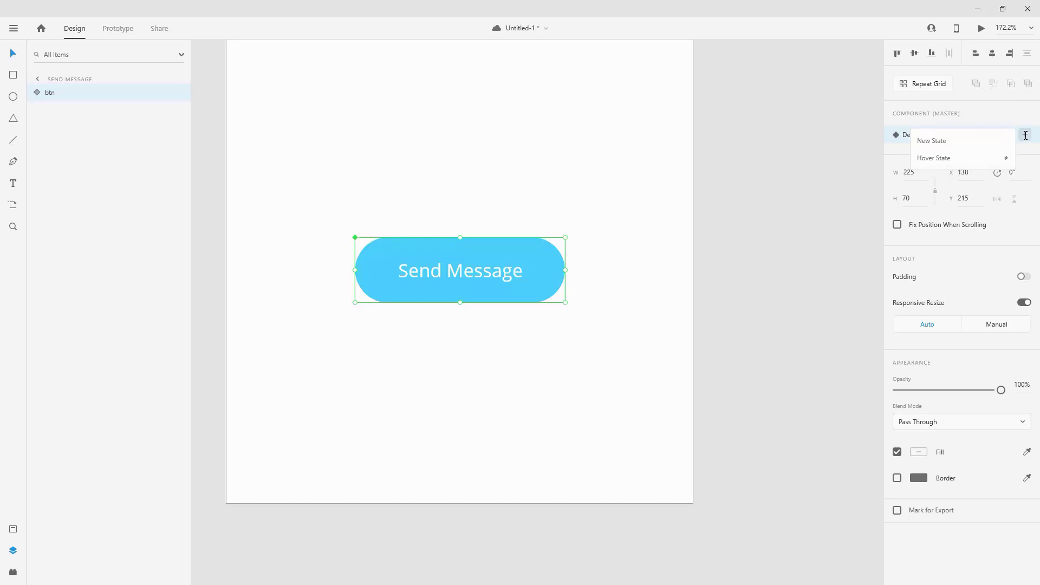
click(929, 140)
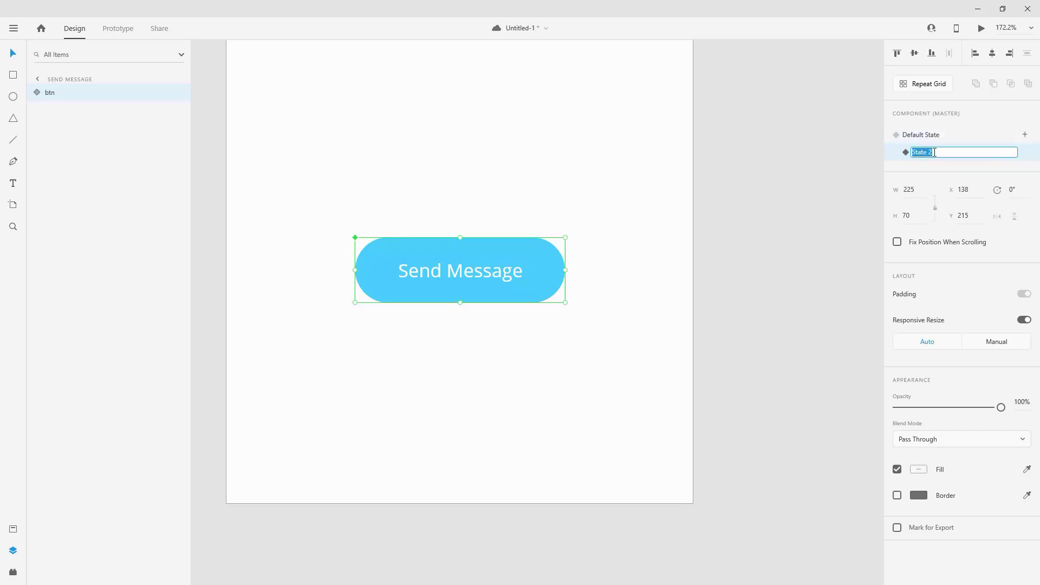
text(Clicked)
key(Return)
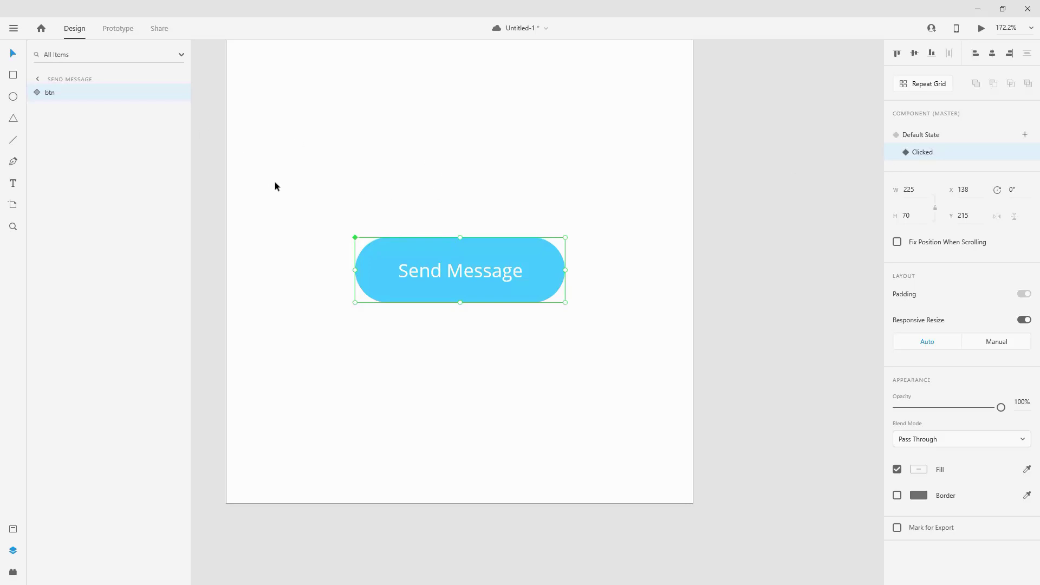
click(37, 92)
Move the Success! label up into the centre of the button.
click(53, 127)
scroll(433, 261, up, 5)
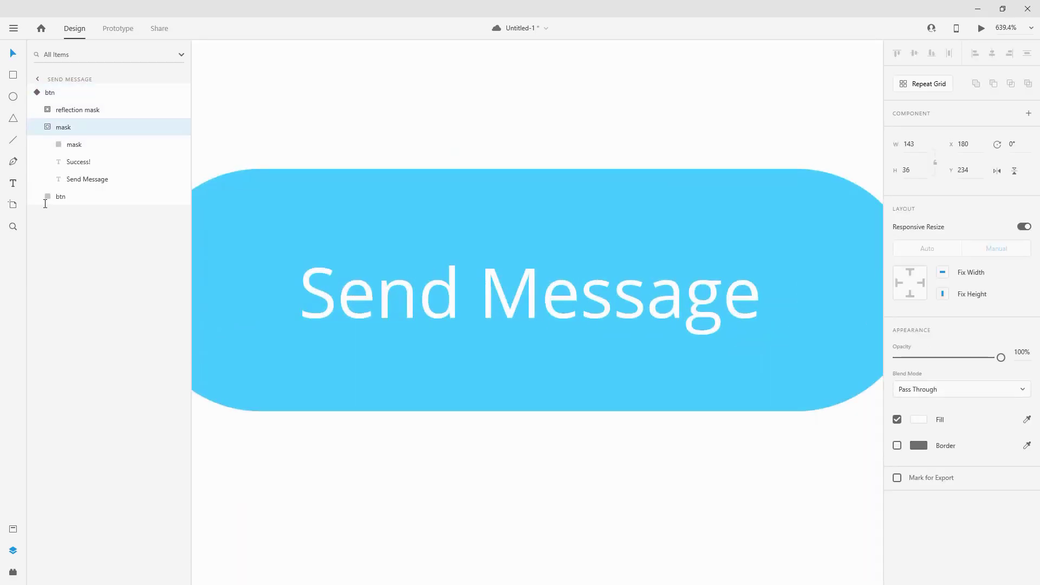
click(74, 162)
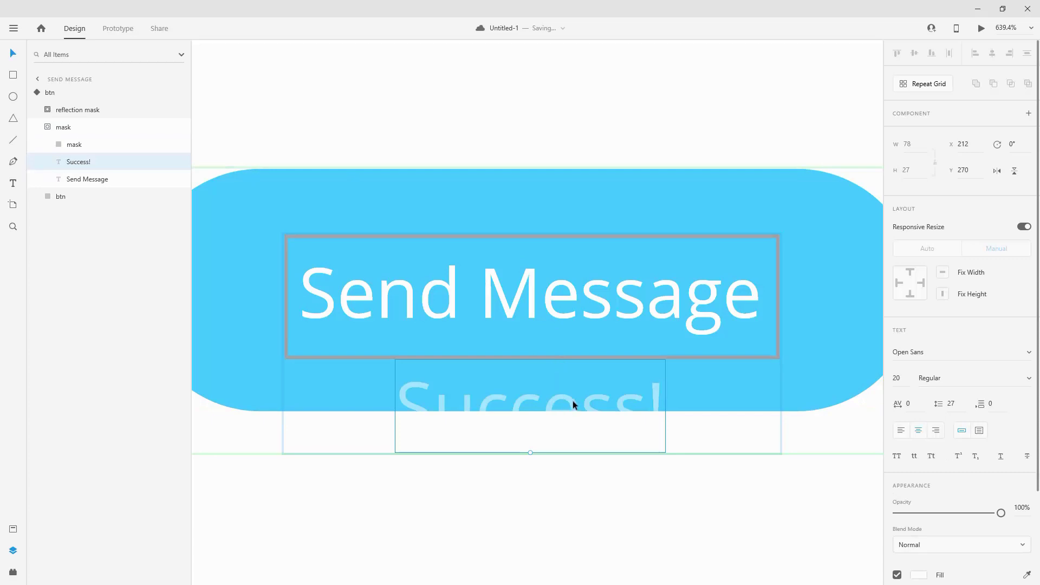
drag(573, 401, 567, 286)
Nudge the Send Message label up out of the button with Shift+Up arrow.
click(87, 179)
key(shift+Up)
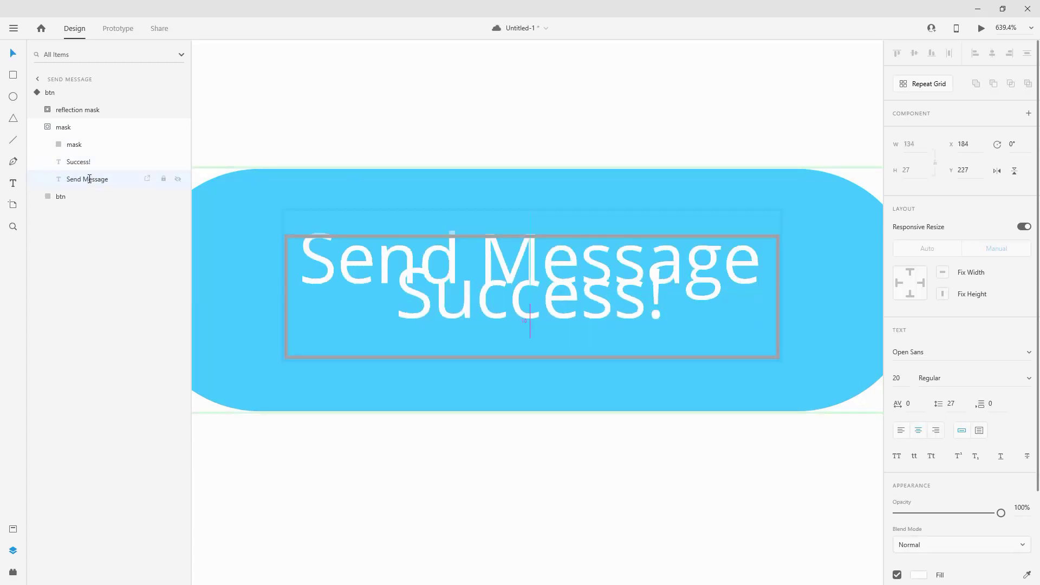
key(shift+Up)
key(Up)
key(Up)
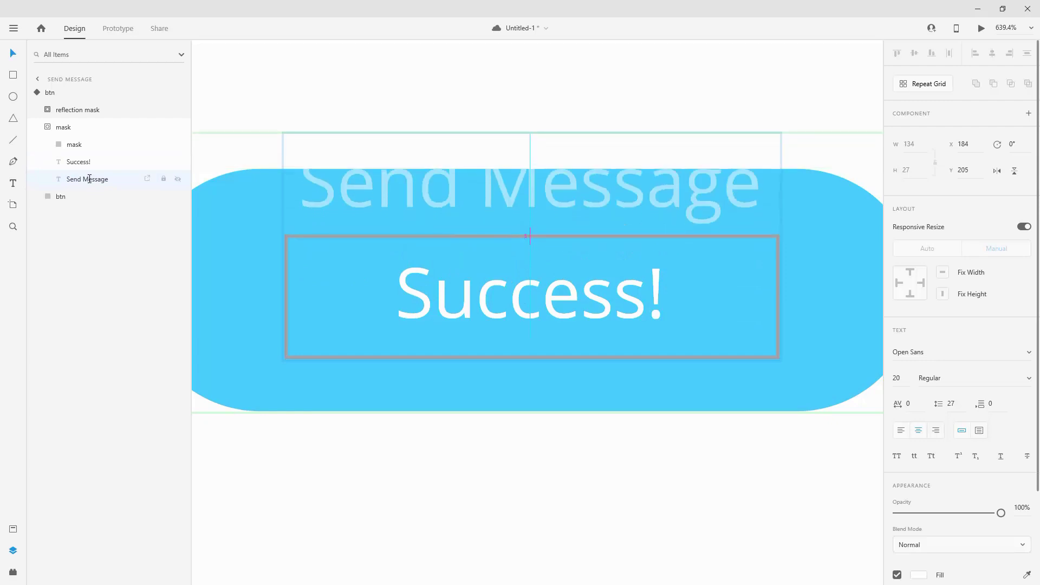
click(47, 127)
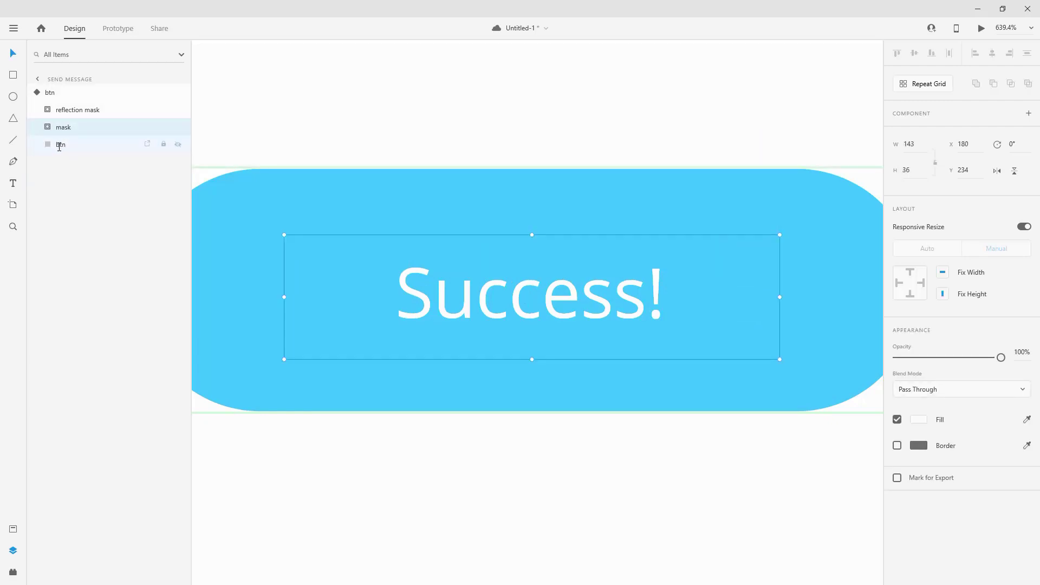
click(58, 144)
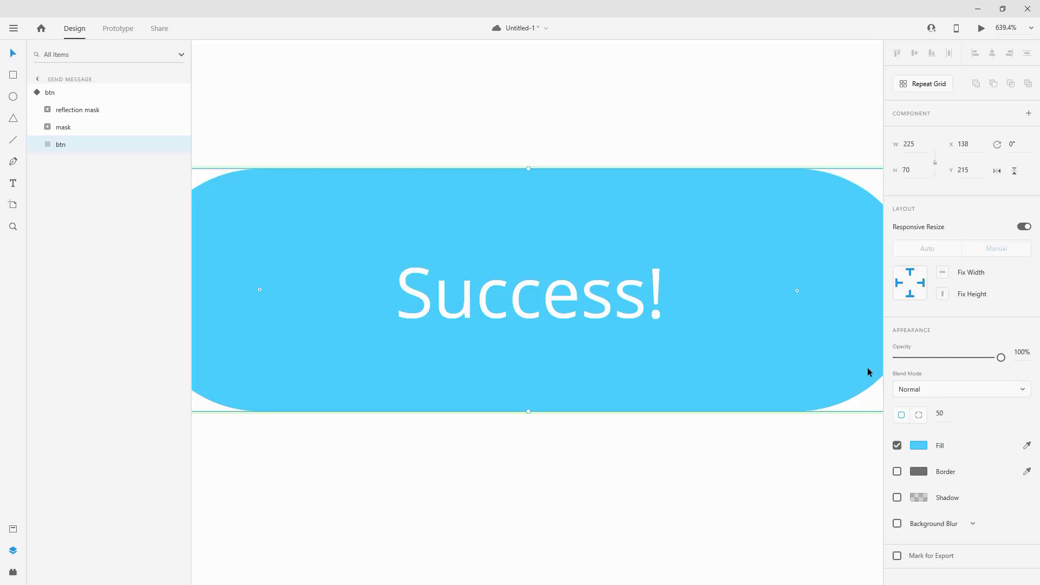
Fill the Clicked-state button with green #55F466.
click(925, 444)
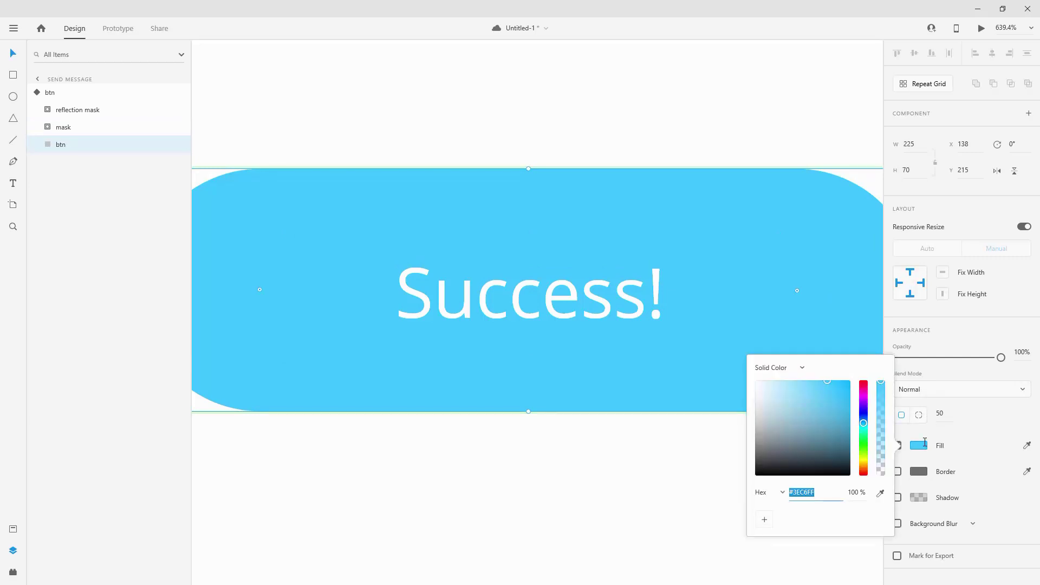
text(55f466)
key(Return)
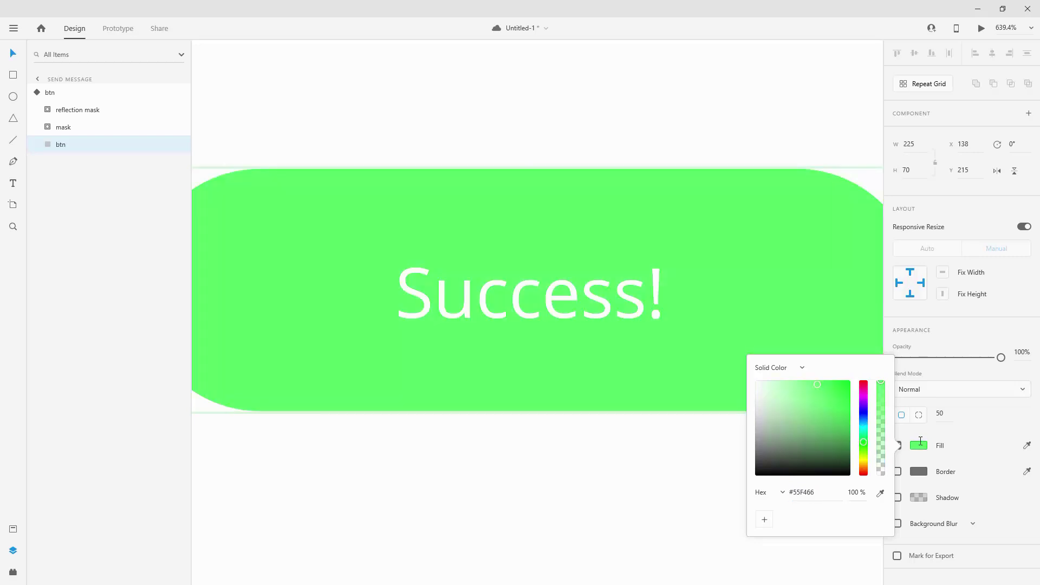
Slide the slanted reflection shape right across the green button to x 328.74.
click(278, 101)
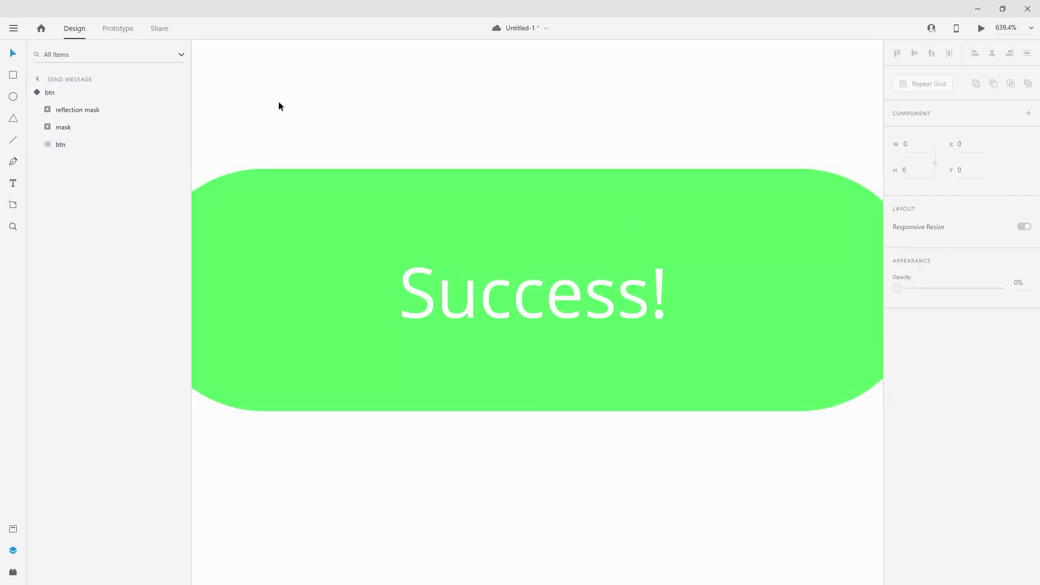
scroll(278, 102, down, 5)
click(76, 109)
click(68, 127)
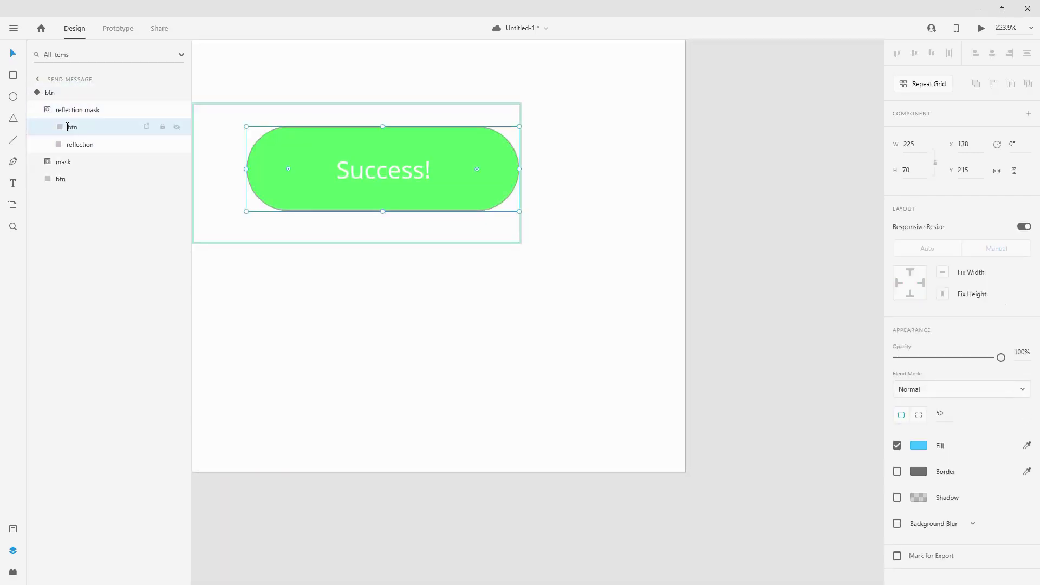
click(76, 143)
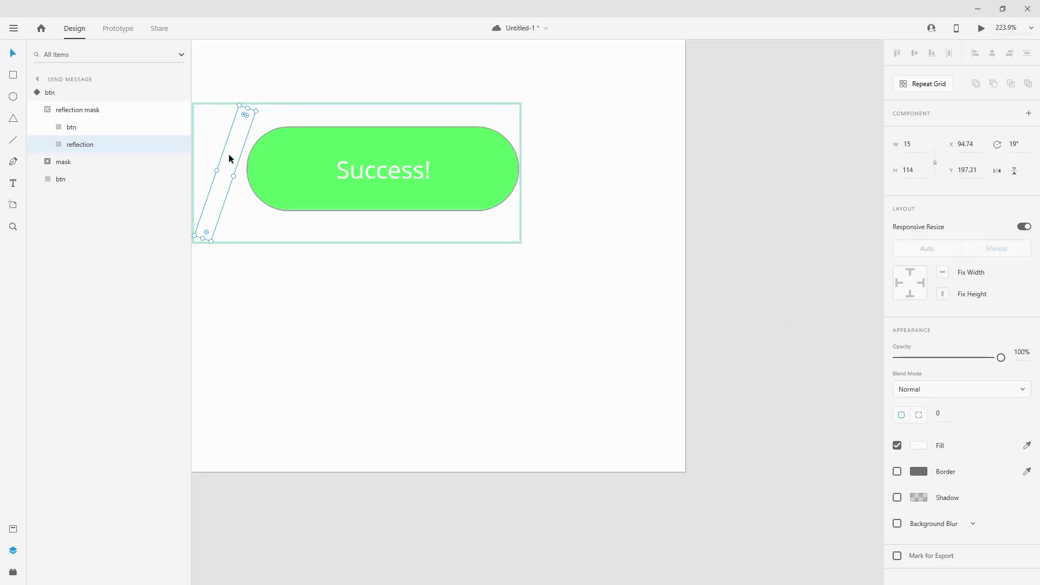
drag(230, 158, 546, 162)
click(54, 92)
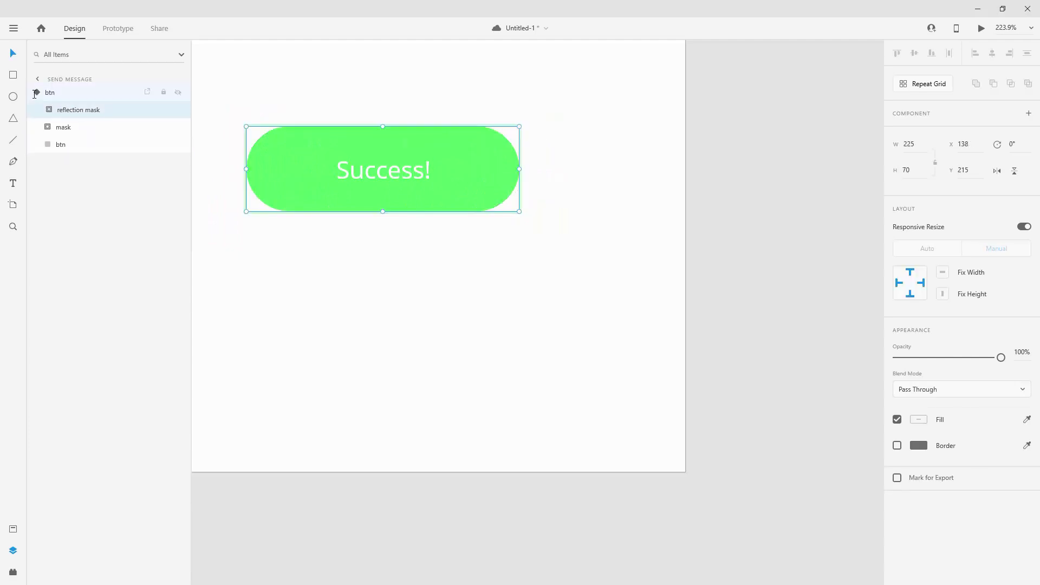
Flip between Default State and Clicked to compare the two button looks.
scroll(657, 139, down, 5)
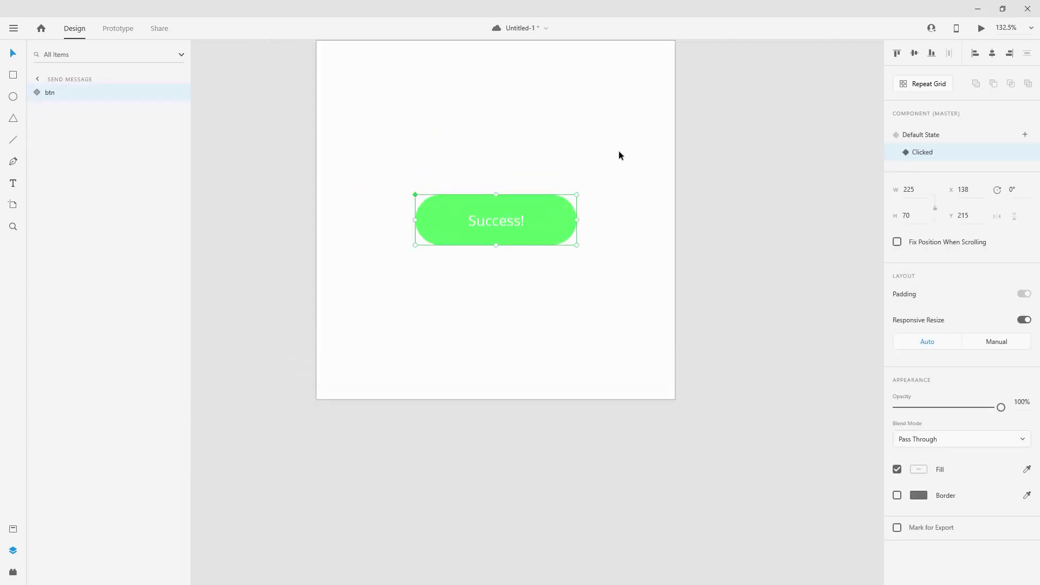
click(949, 134)
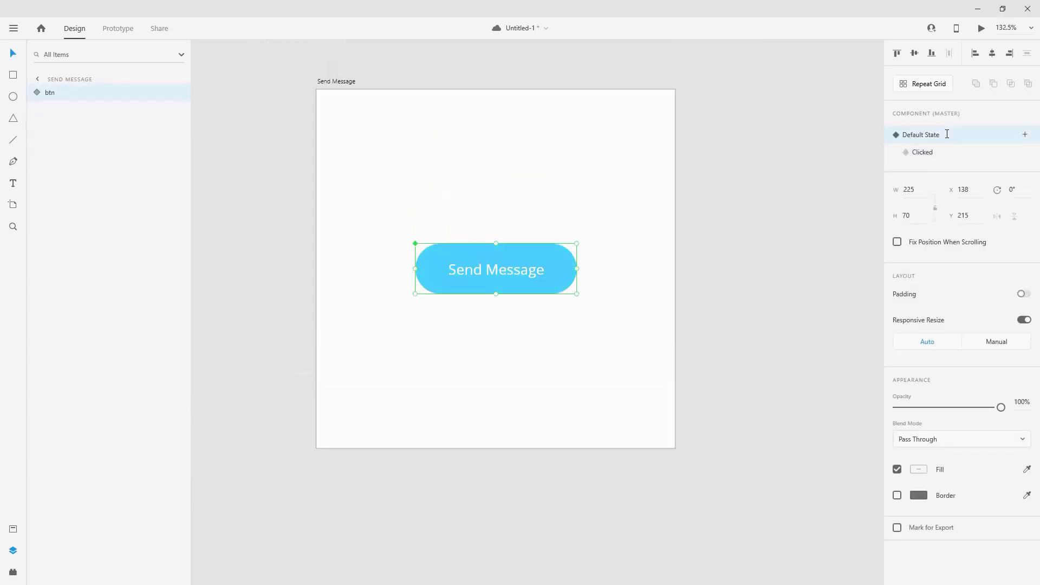
click(932, 152)
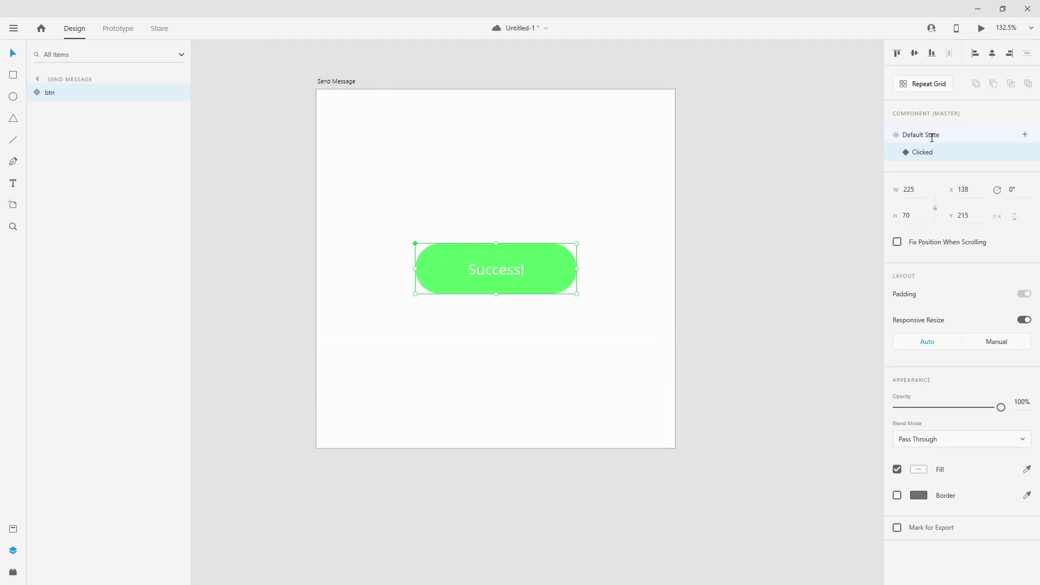
click(932, 134)
click(932, 152)
Darken the inner btn shape's fill to green #47D456.
click(31, 92)
click(60, 144)
click(925, 445)
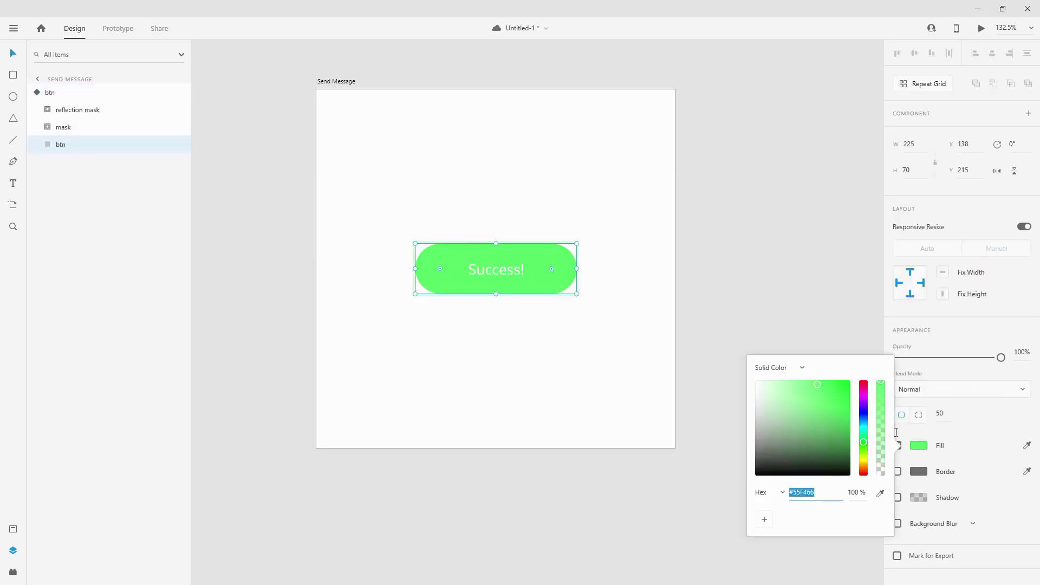
click(820, 397)
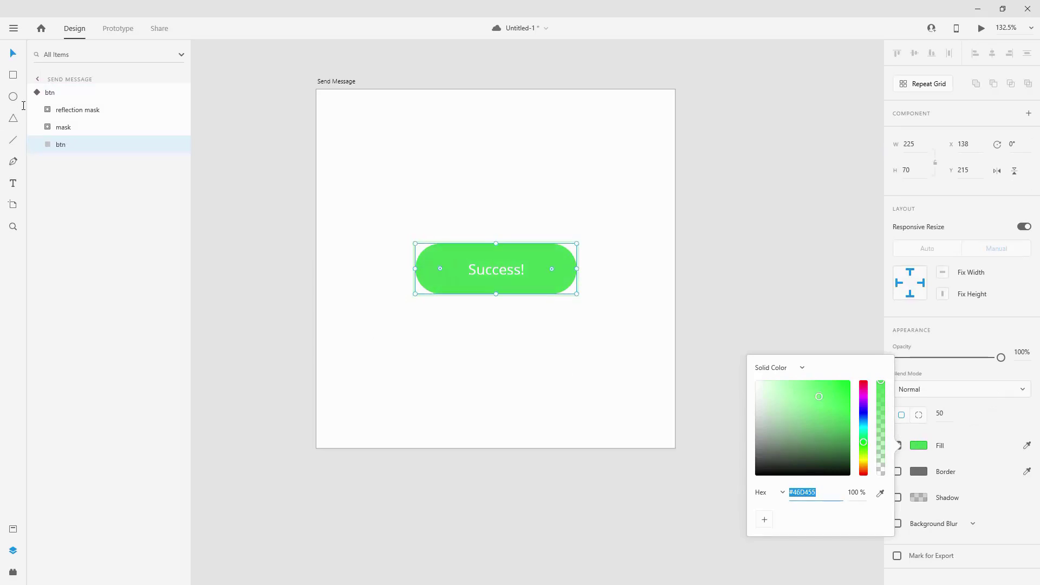
click(39, 91)
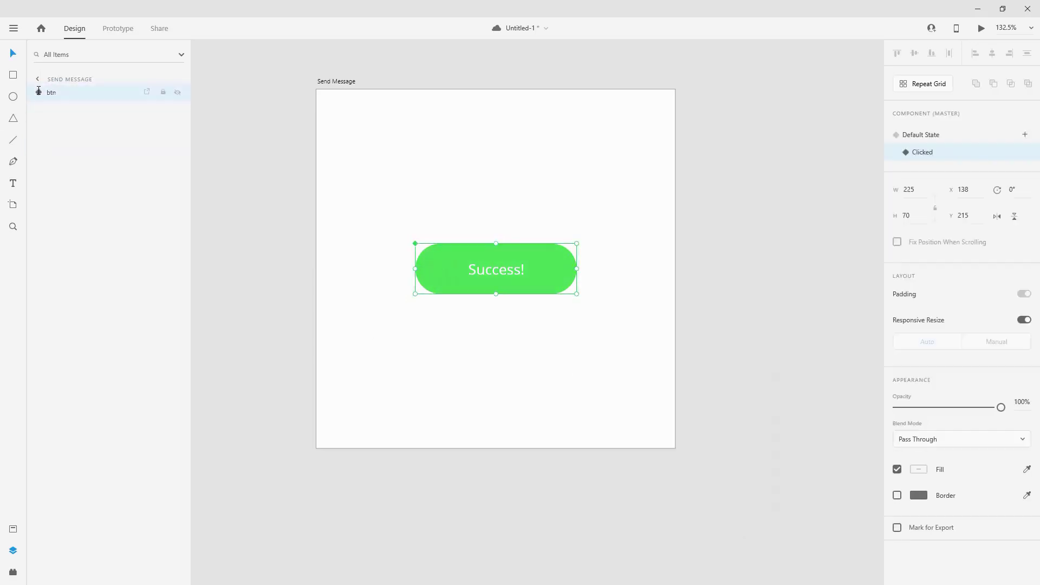
click(973, 136)
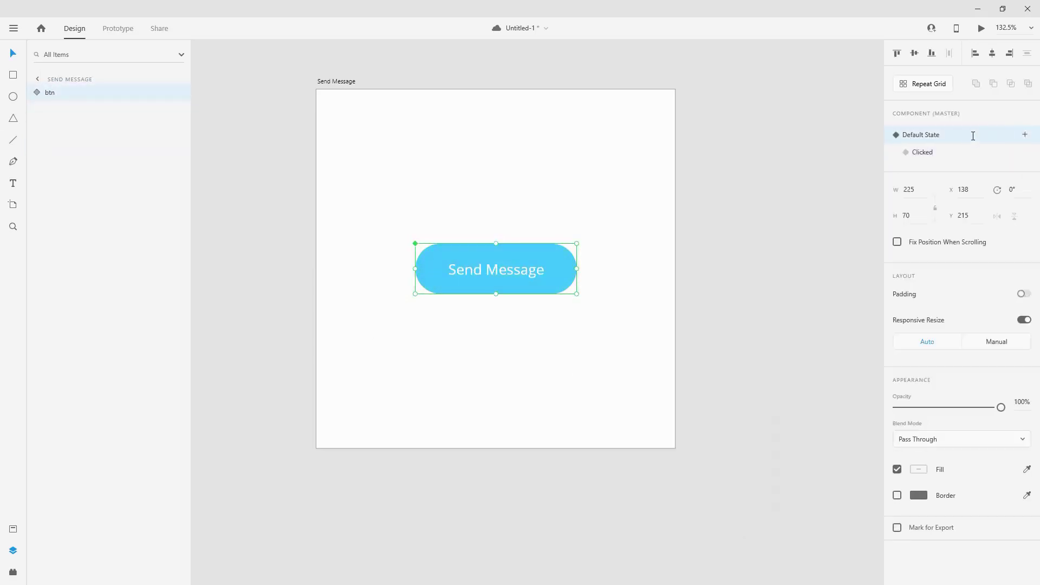
In Prototype mode, add a tap interaction to the button and preview it.
click(119, 31)
drag(577, 268, 596, 272)
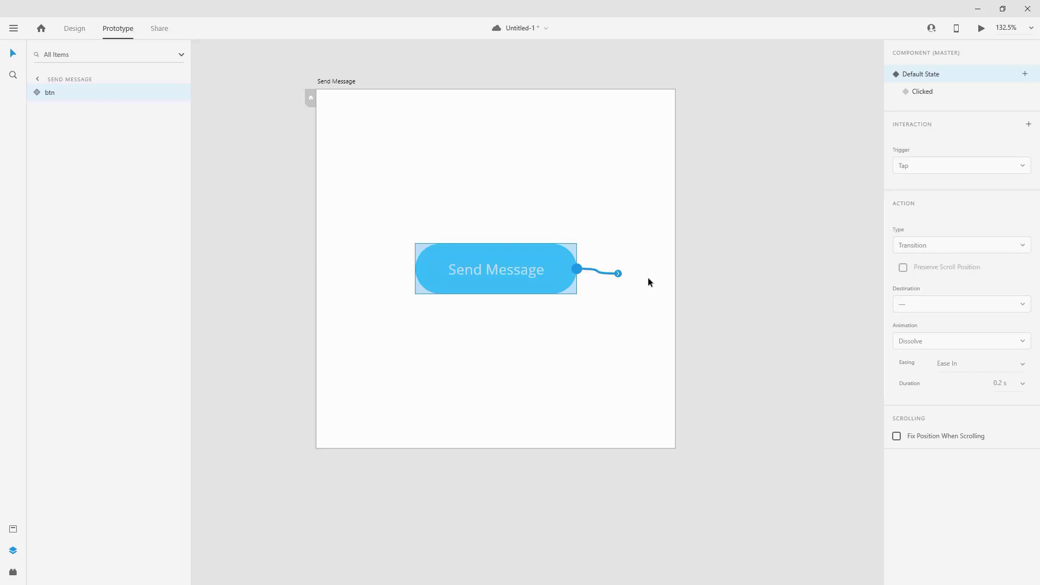
click(577, 269)
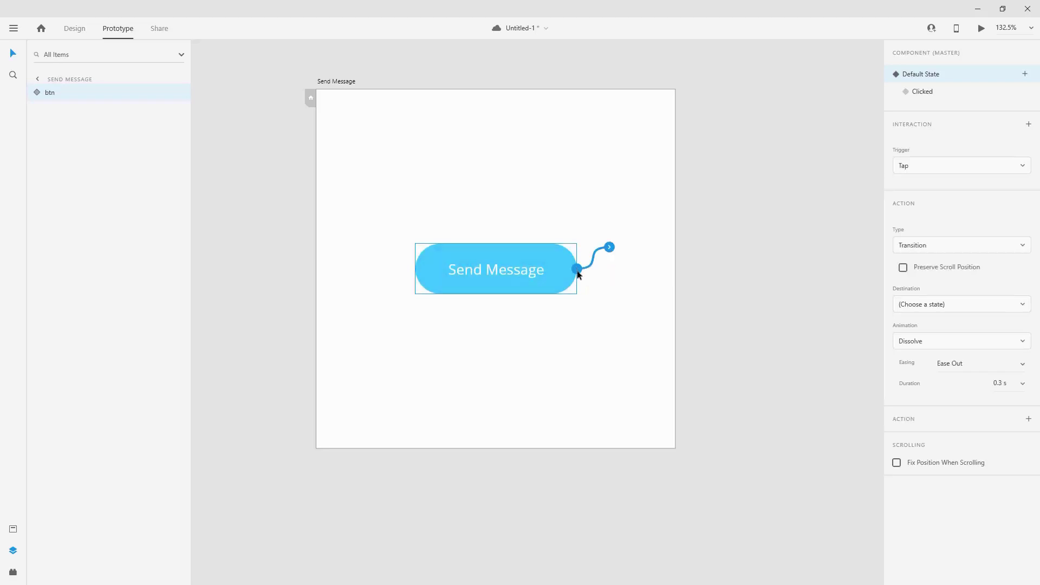
click(982, 28)
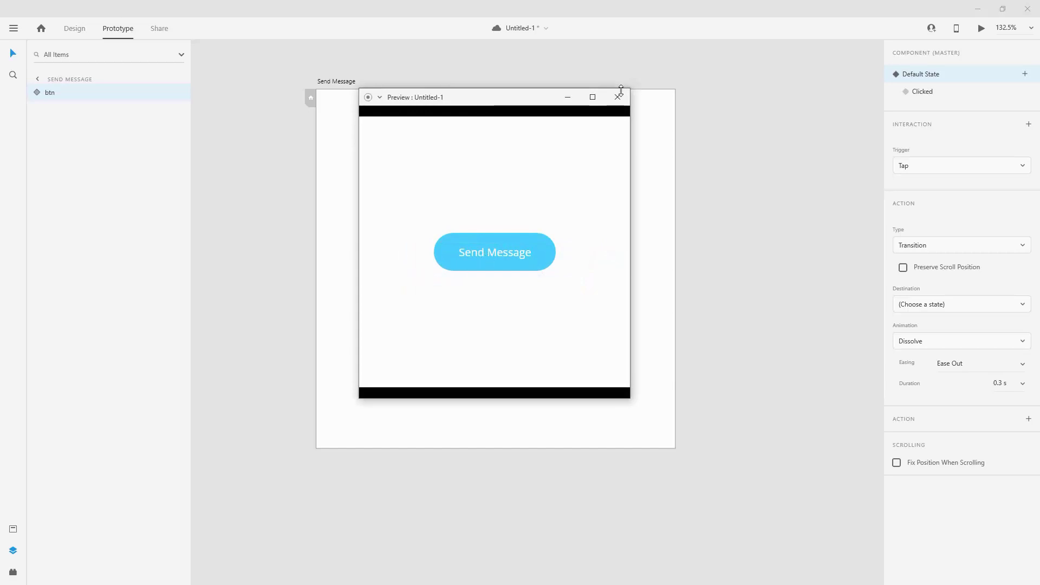
click(618, 97)
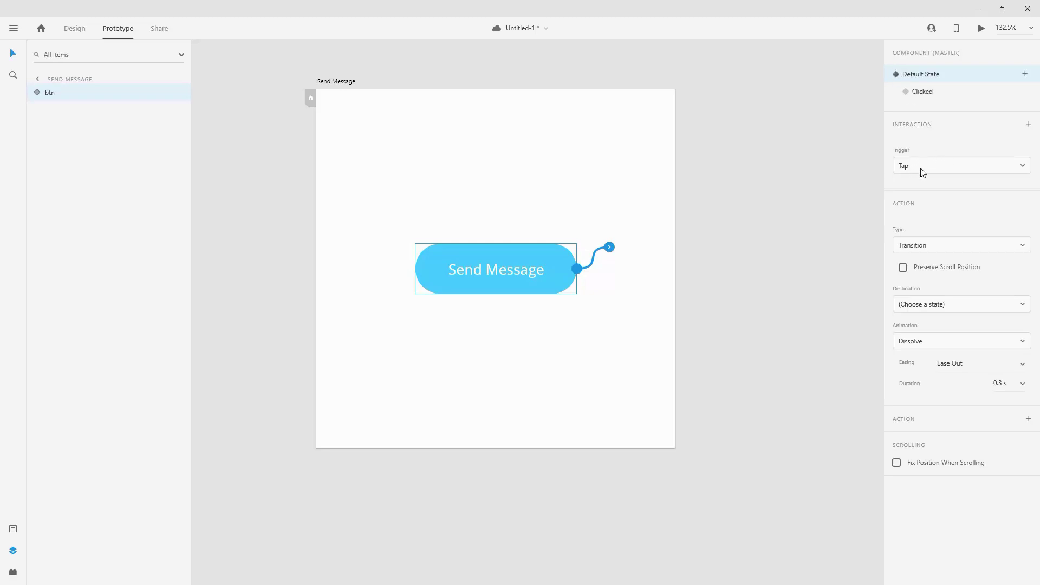
Set the tap to Auto-Animate to the Clicked state with Ease In-Out easing.
click(935, 246)
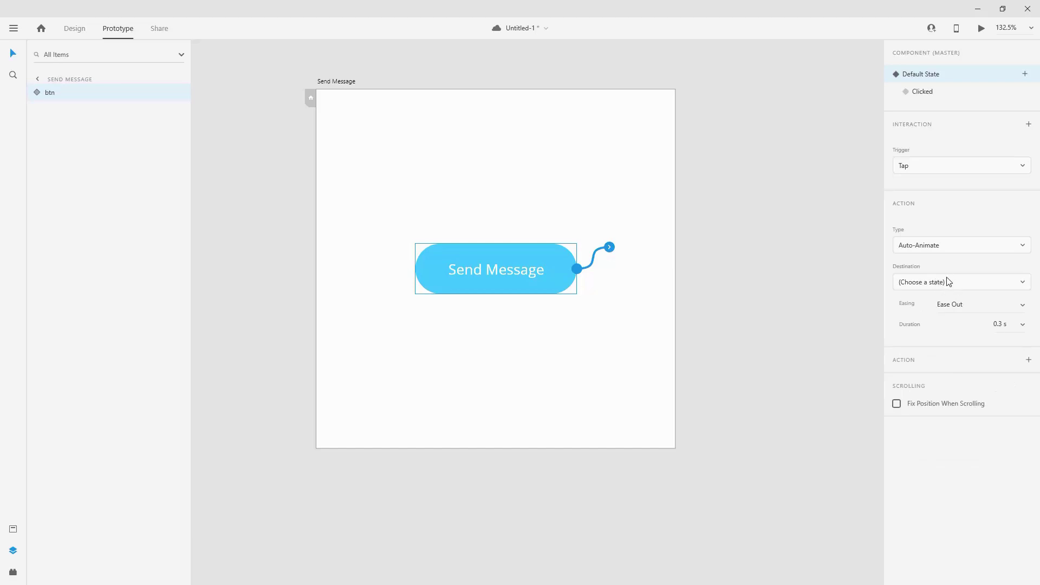
click(948, 283)
click(925, 331)
click(1014, 304)
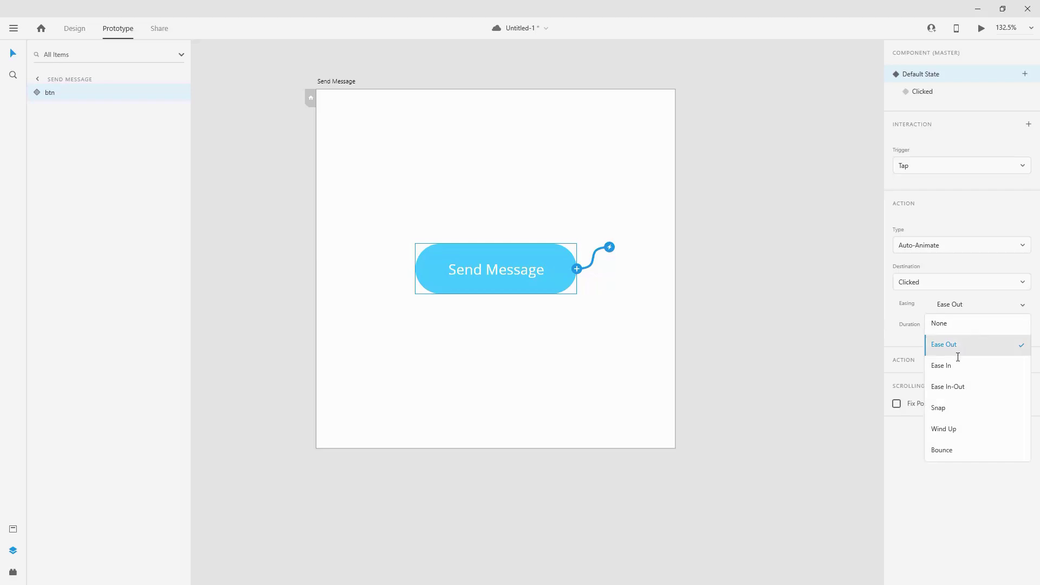
click(960, 386)
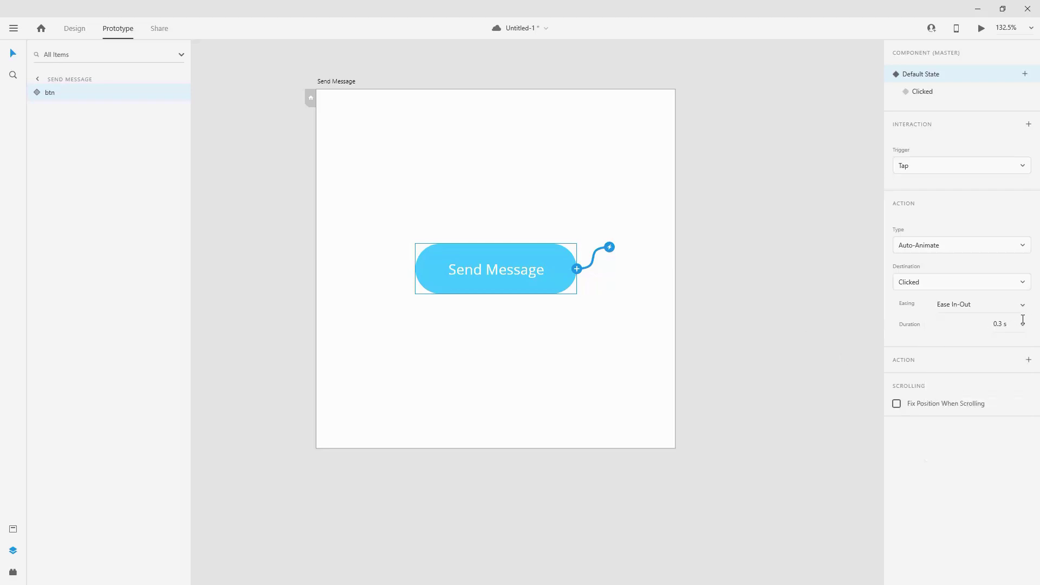
Preview the prototype and tap Send Message to test the interaction.
click(643, 180)
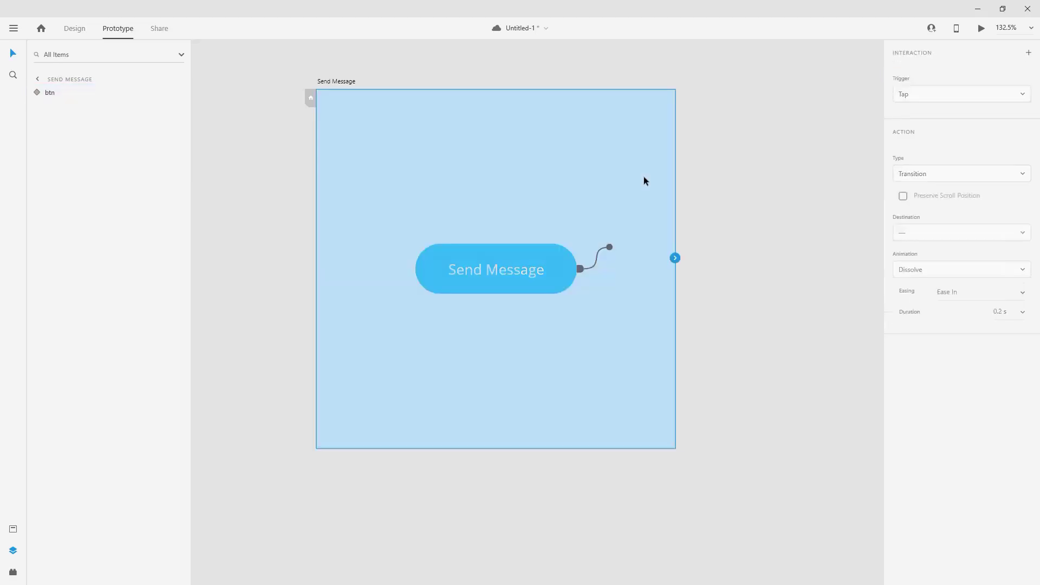
click(982, 27)
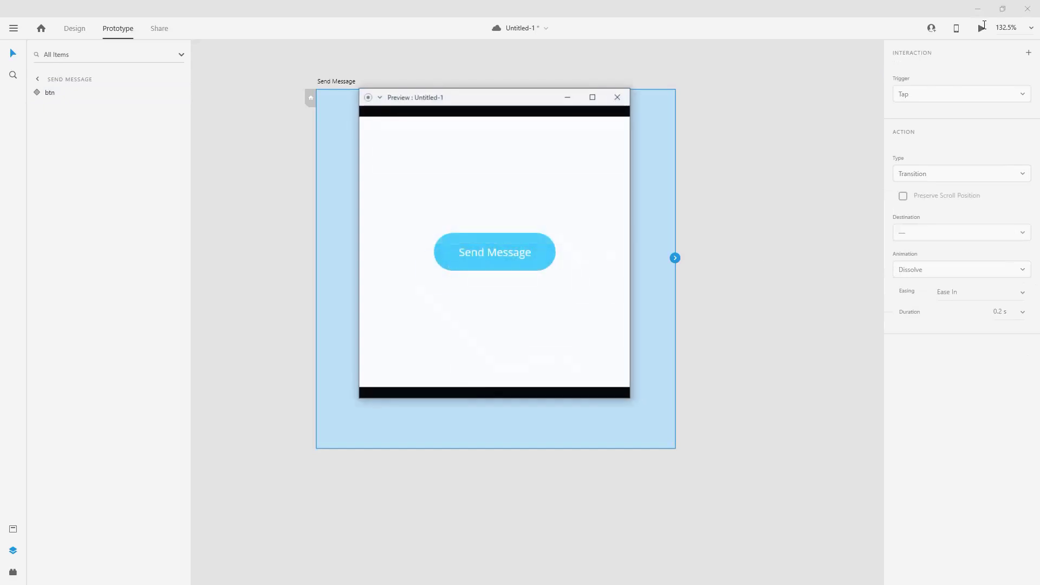
click(501, 257)
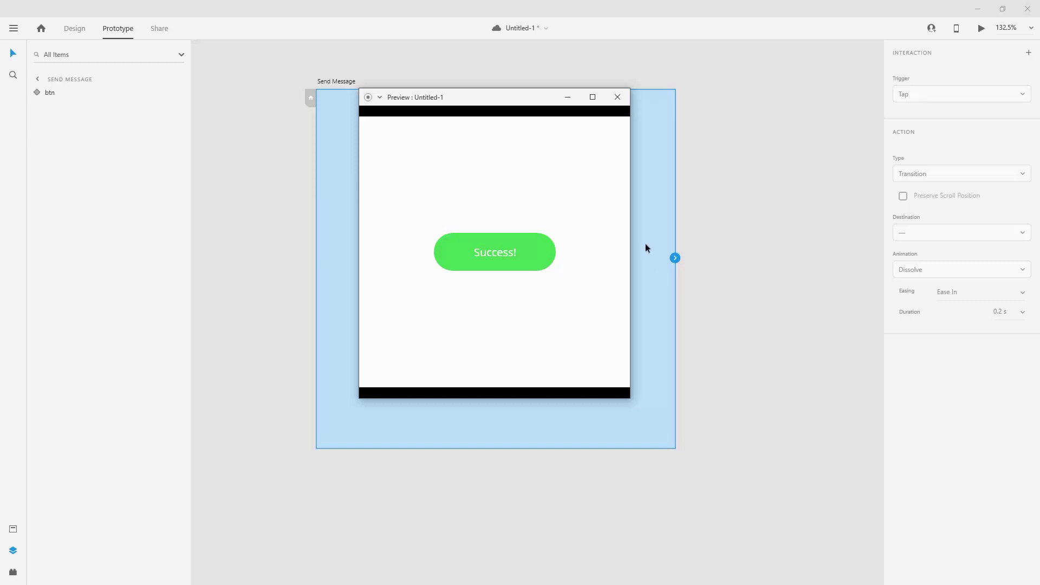
click(617, 98)
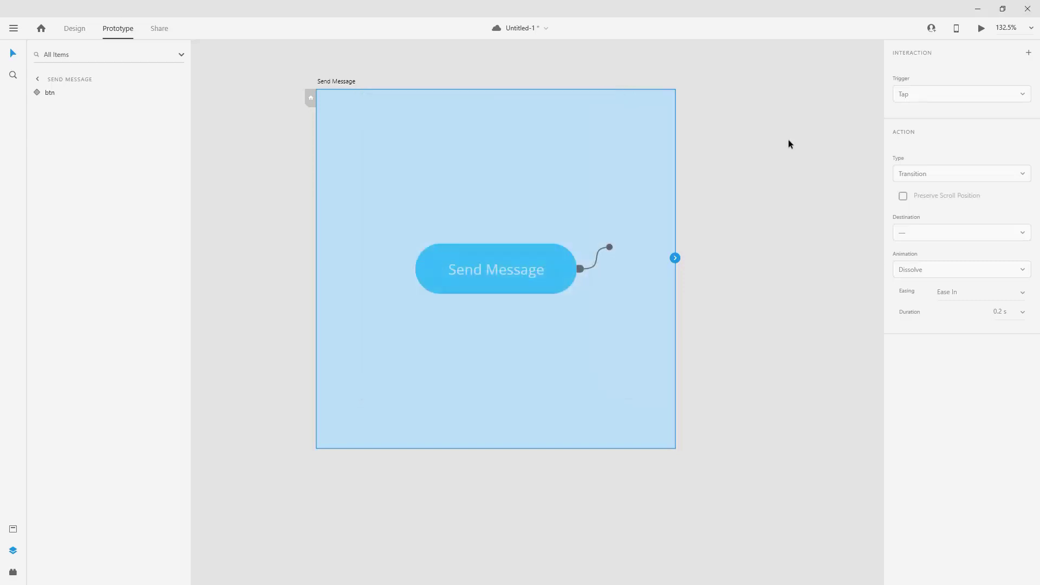
Lengthen the animation to 0.6 s, retest it in preview, and save the document.
click(610, 249)
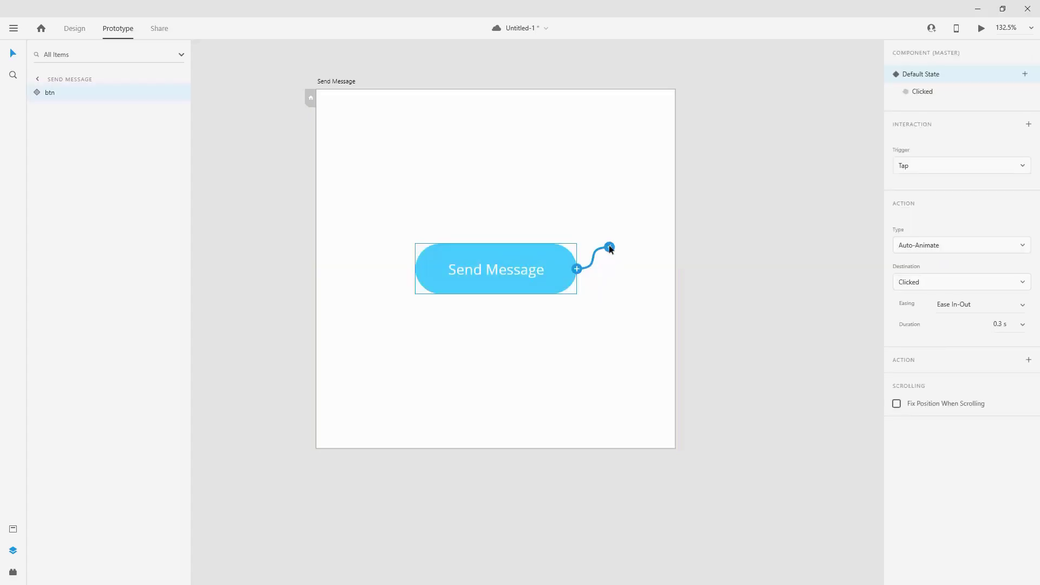
click(1023, 324)
click(986, 383)
click(982, 29)
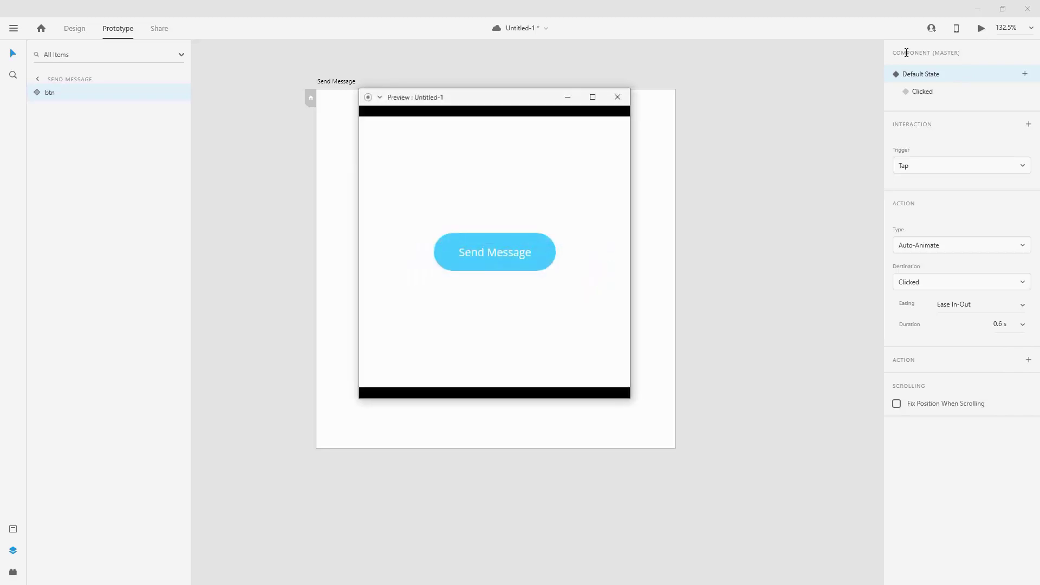
click(543, 252)
key(ctrl+s)
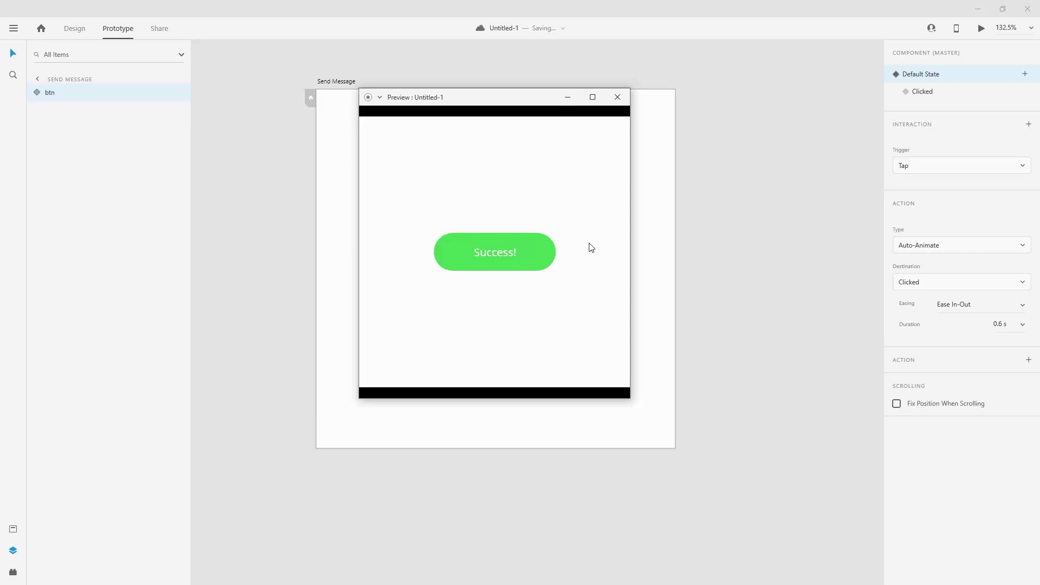